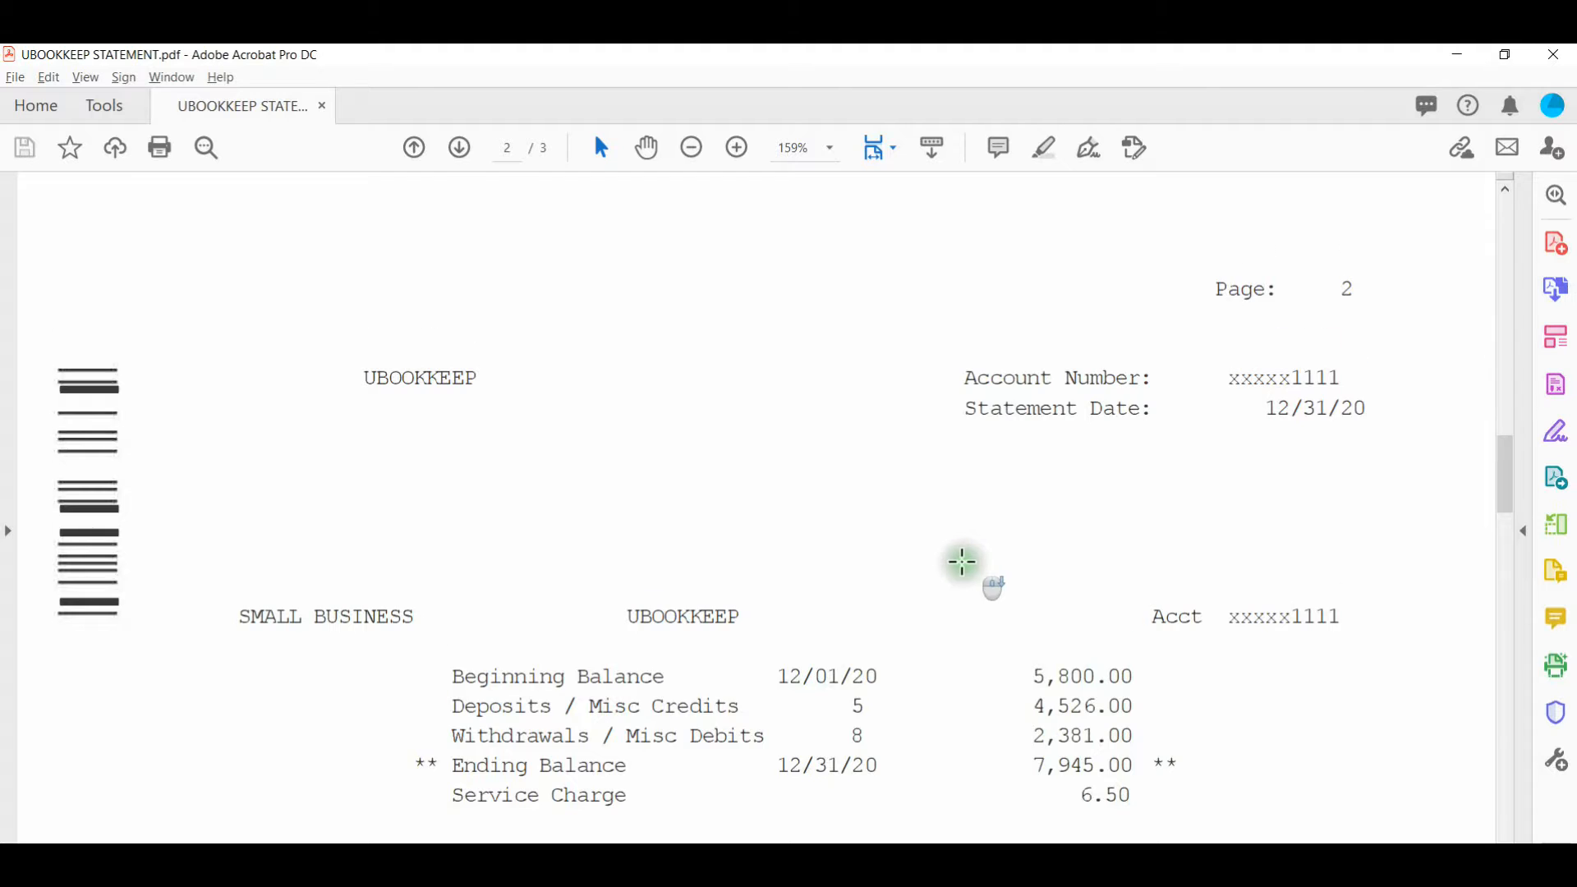
Review the deposits and withdrawals in the PDF bank statement, and switch to the Book1 workbook to view their account numbers in C3:C15.
scroll(961, 575, "down", 8)
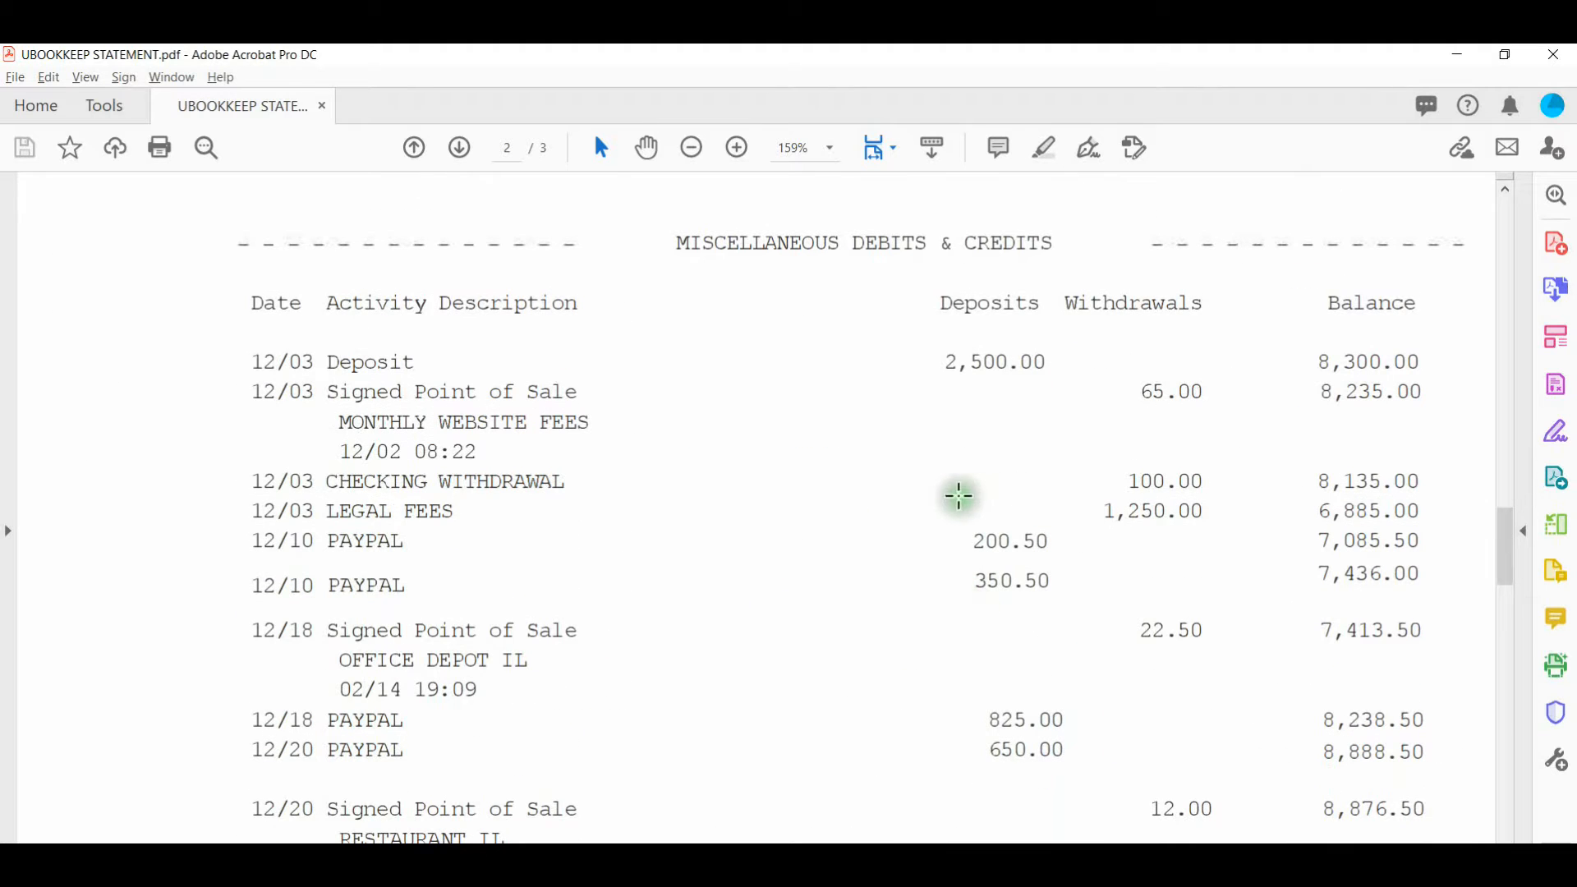
mouse_move(889, 862)
left_click(946, 824)
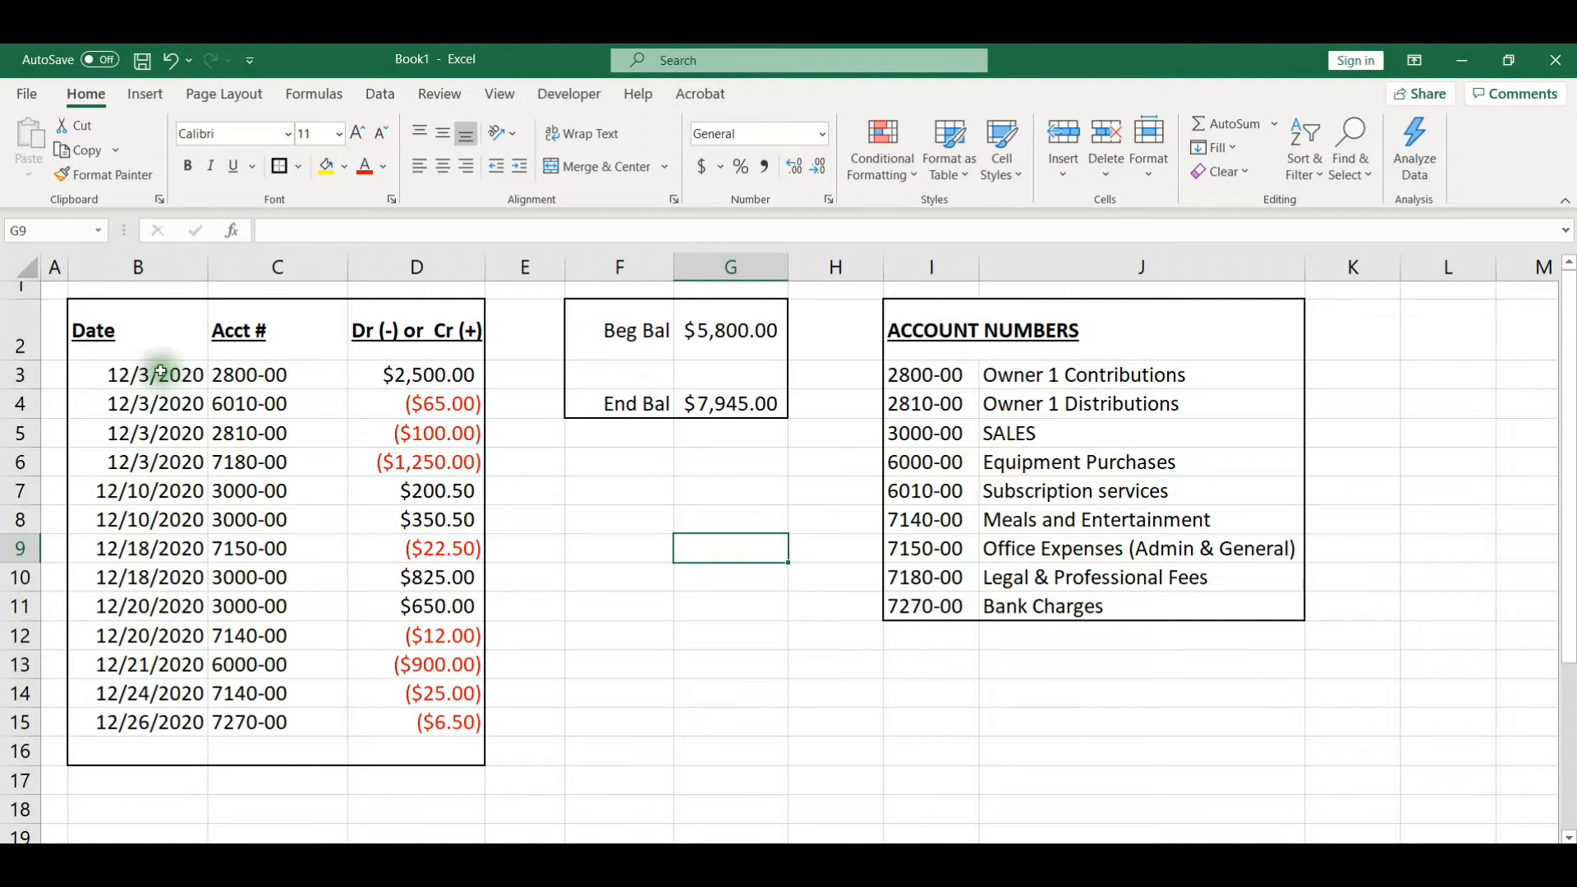
mouse_move(251, 376)
left_mouse_down()
mouse_move(304, 612)
mouse_move(288, 739)
mouse_move(271, 730)
left_mouse_up()
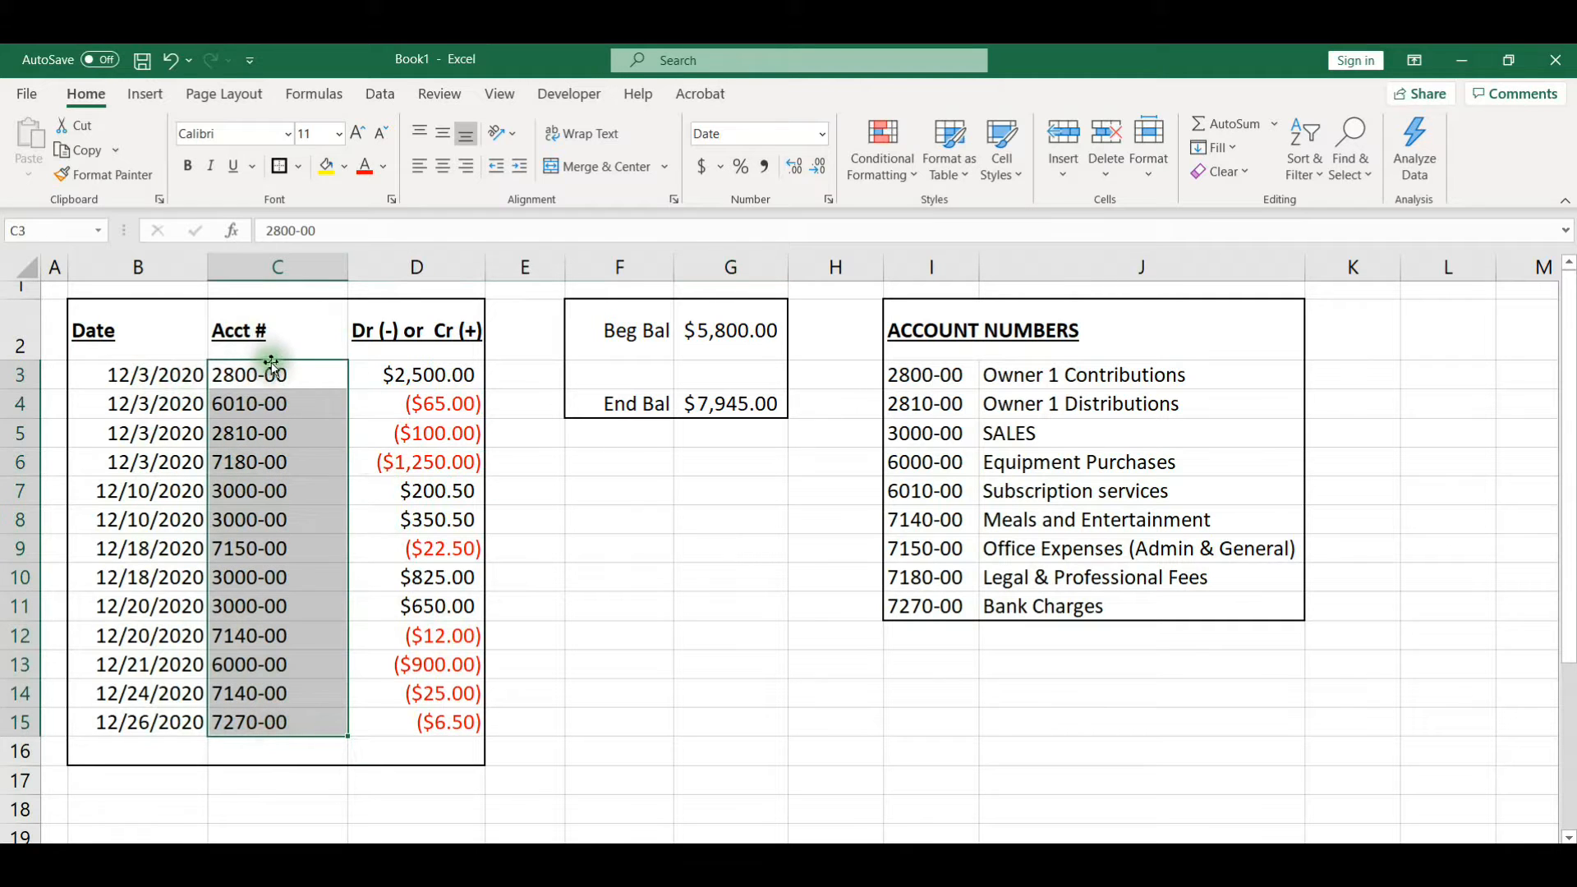
Insert a blank column between the Date and Acct # columns and delete it again.
left_click(275, 267)
right_click(279, 270)
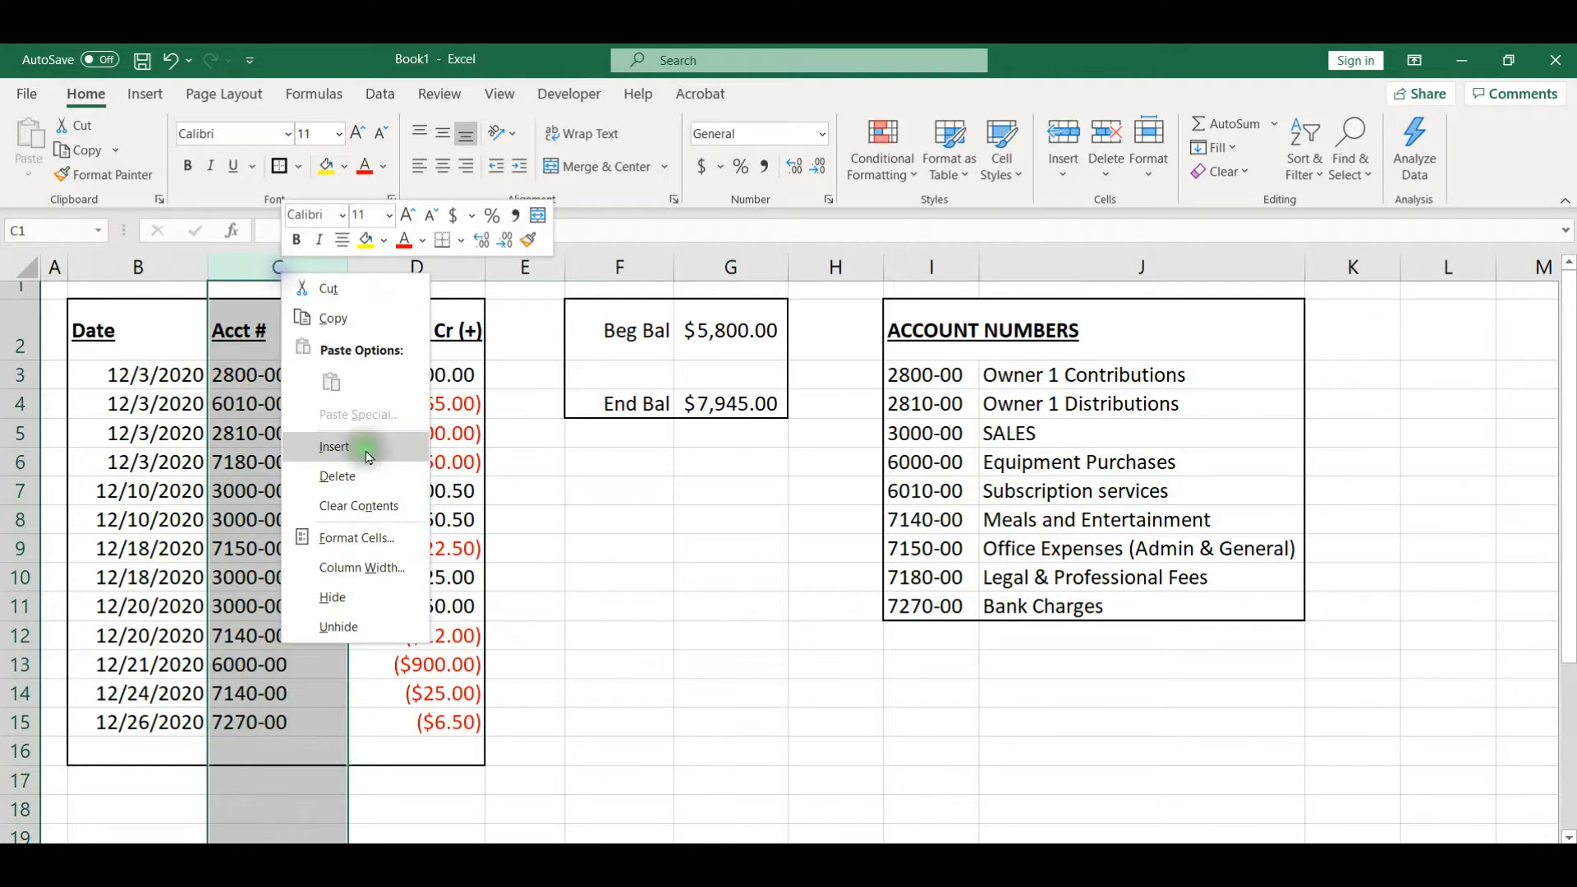
left_click(365, 447)
left_click(265, 385)
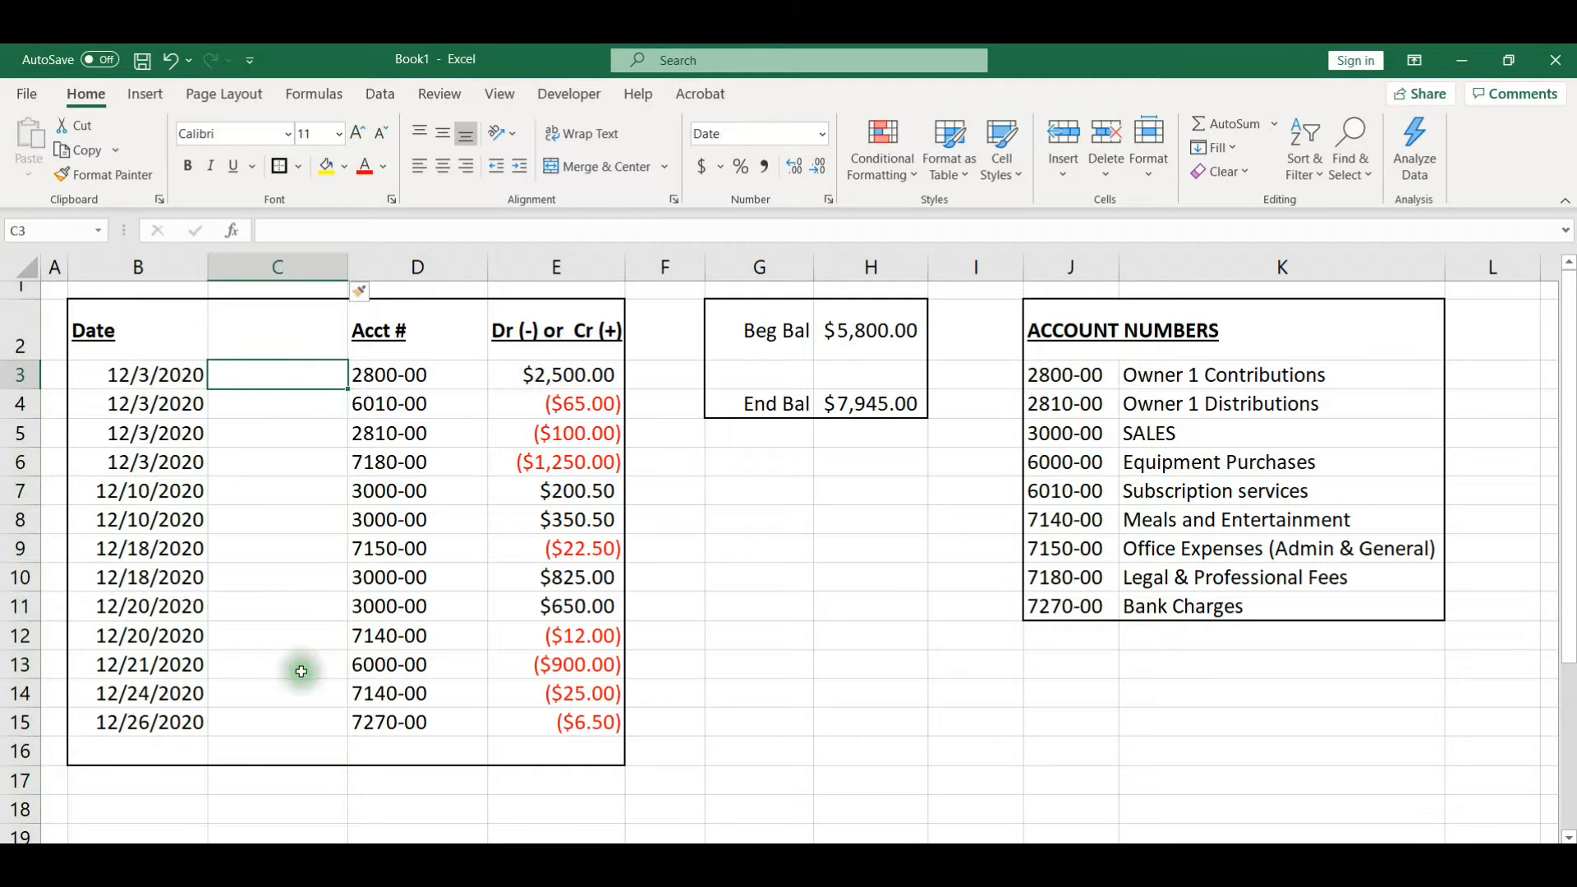
right_click(276, 268)
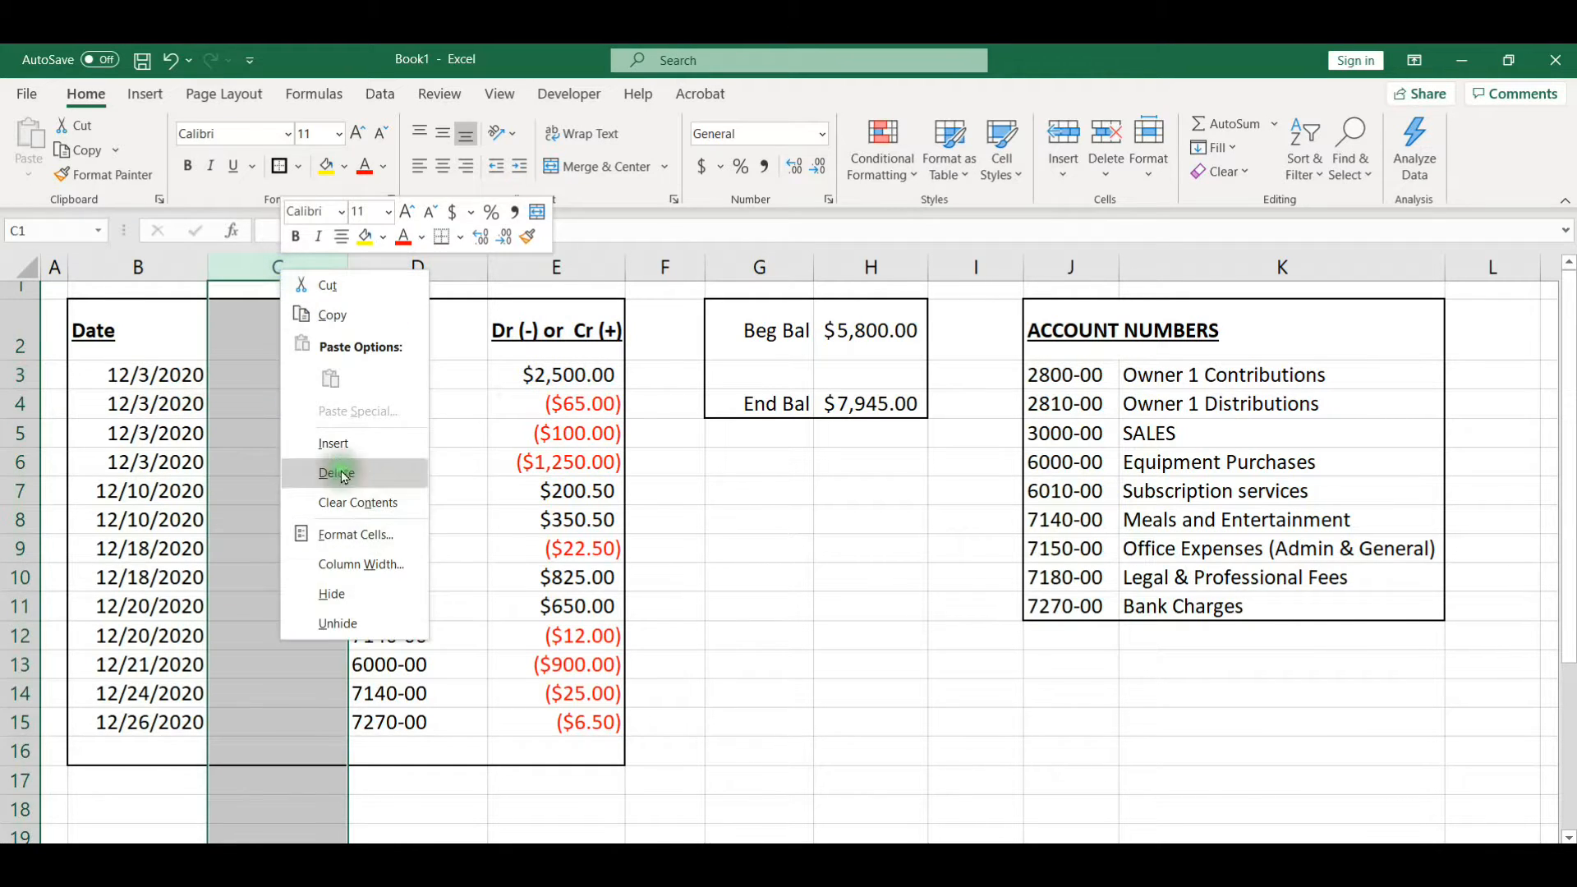
left_click(336, 467)
Compare the listed amounts and beginning balance with the summary in the PDF bank statement, and return to the Book1 workbook.
left_click(429, 370)
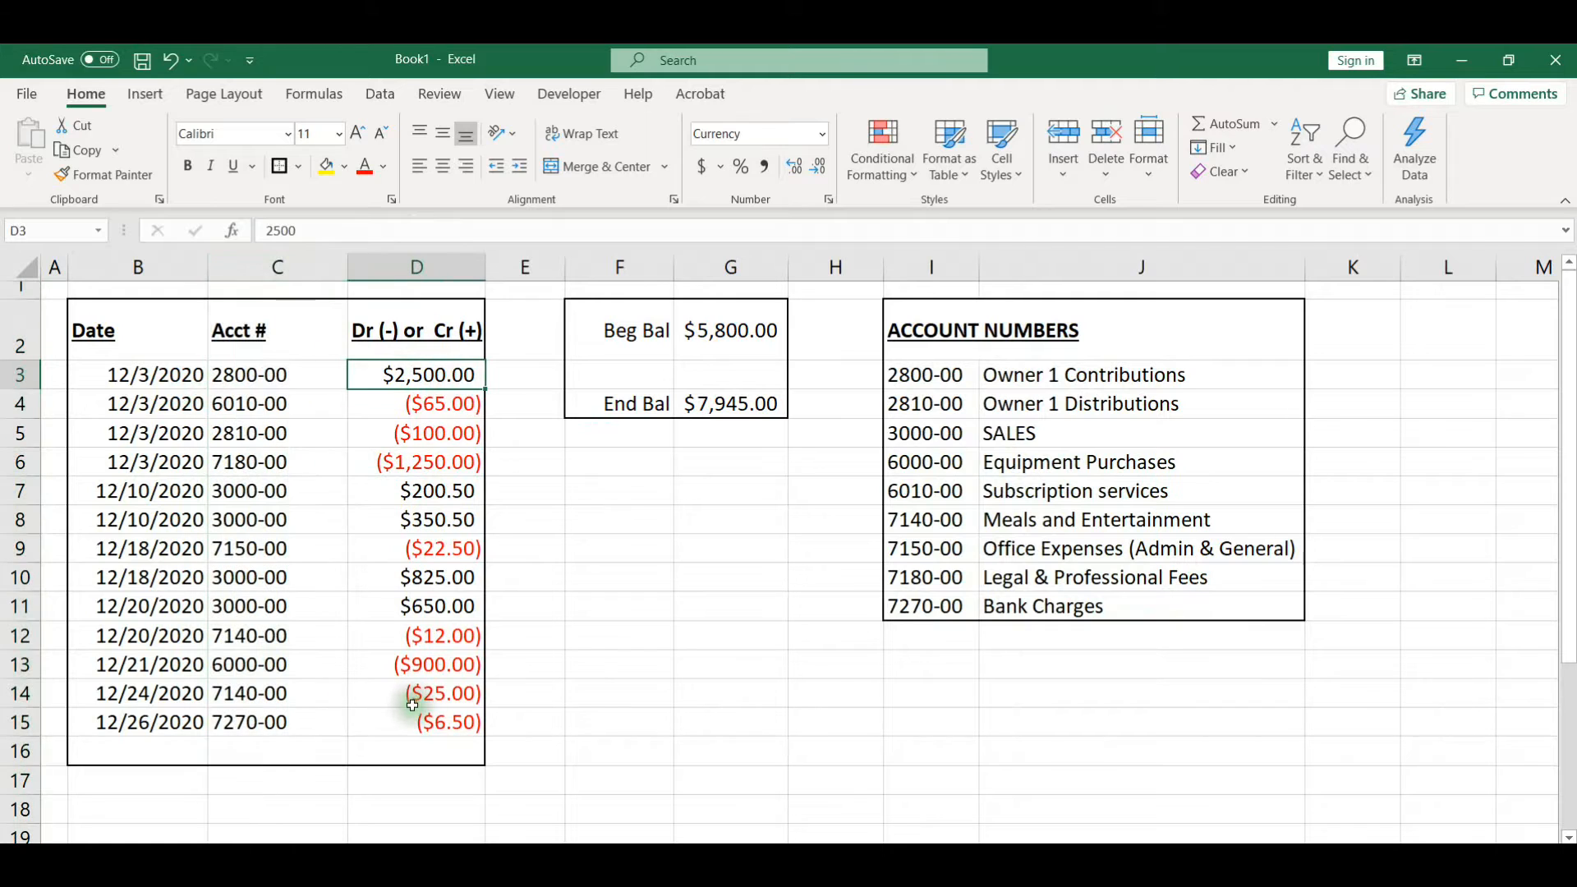
left_click(729, 330)
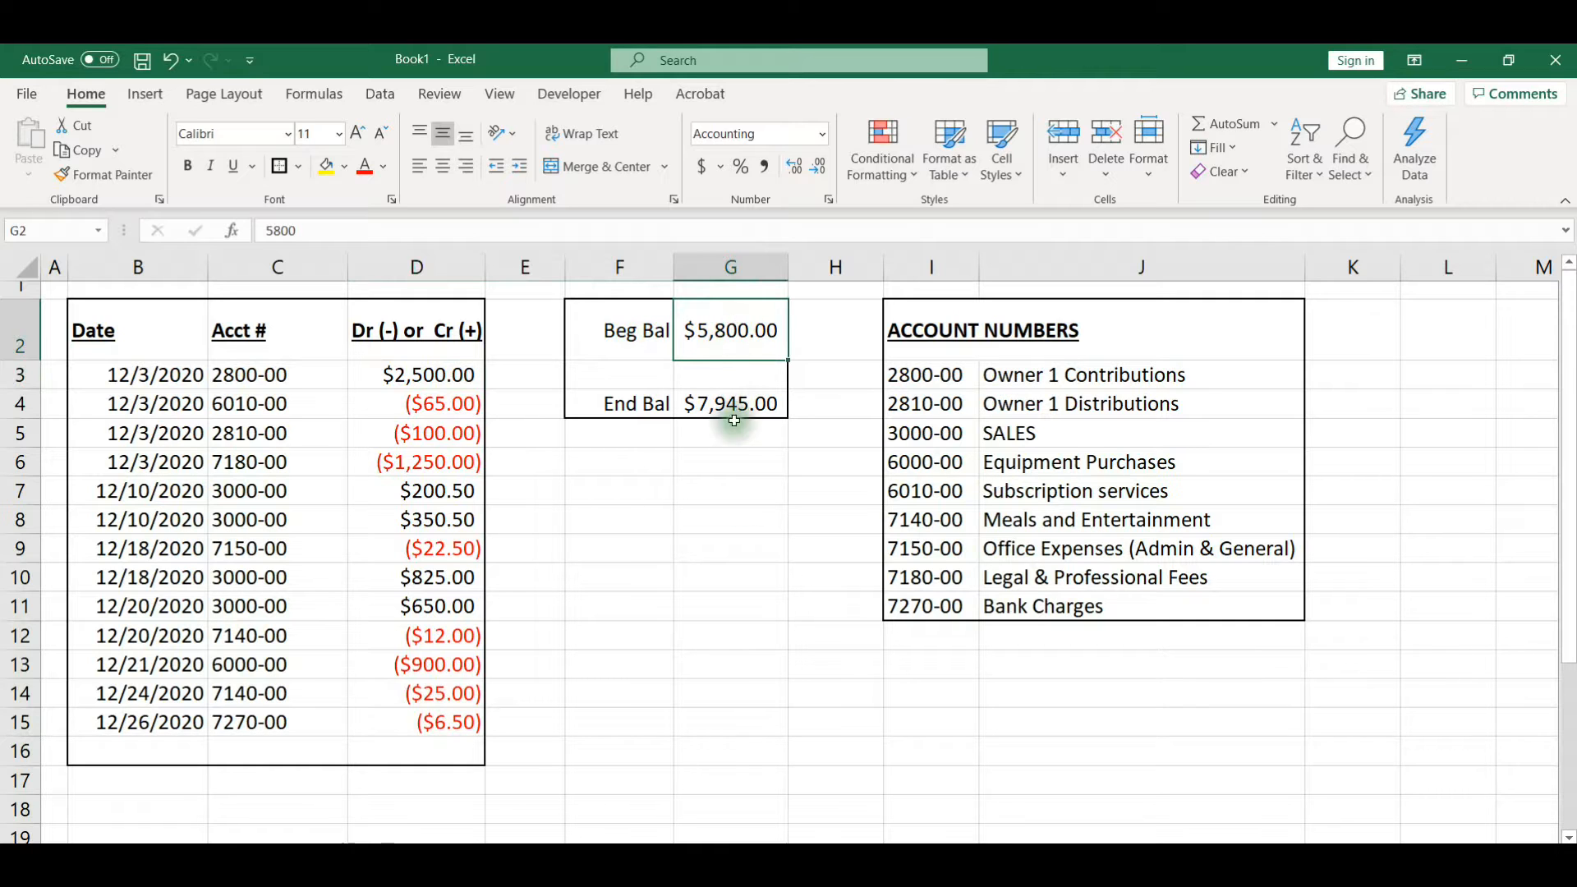
left_click(990, 863)
scroll(1260, 457, "up", 1)
scroll(1260, 457, "up", 10)
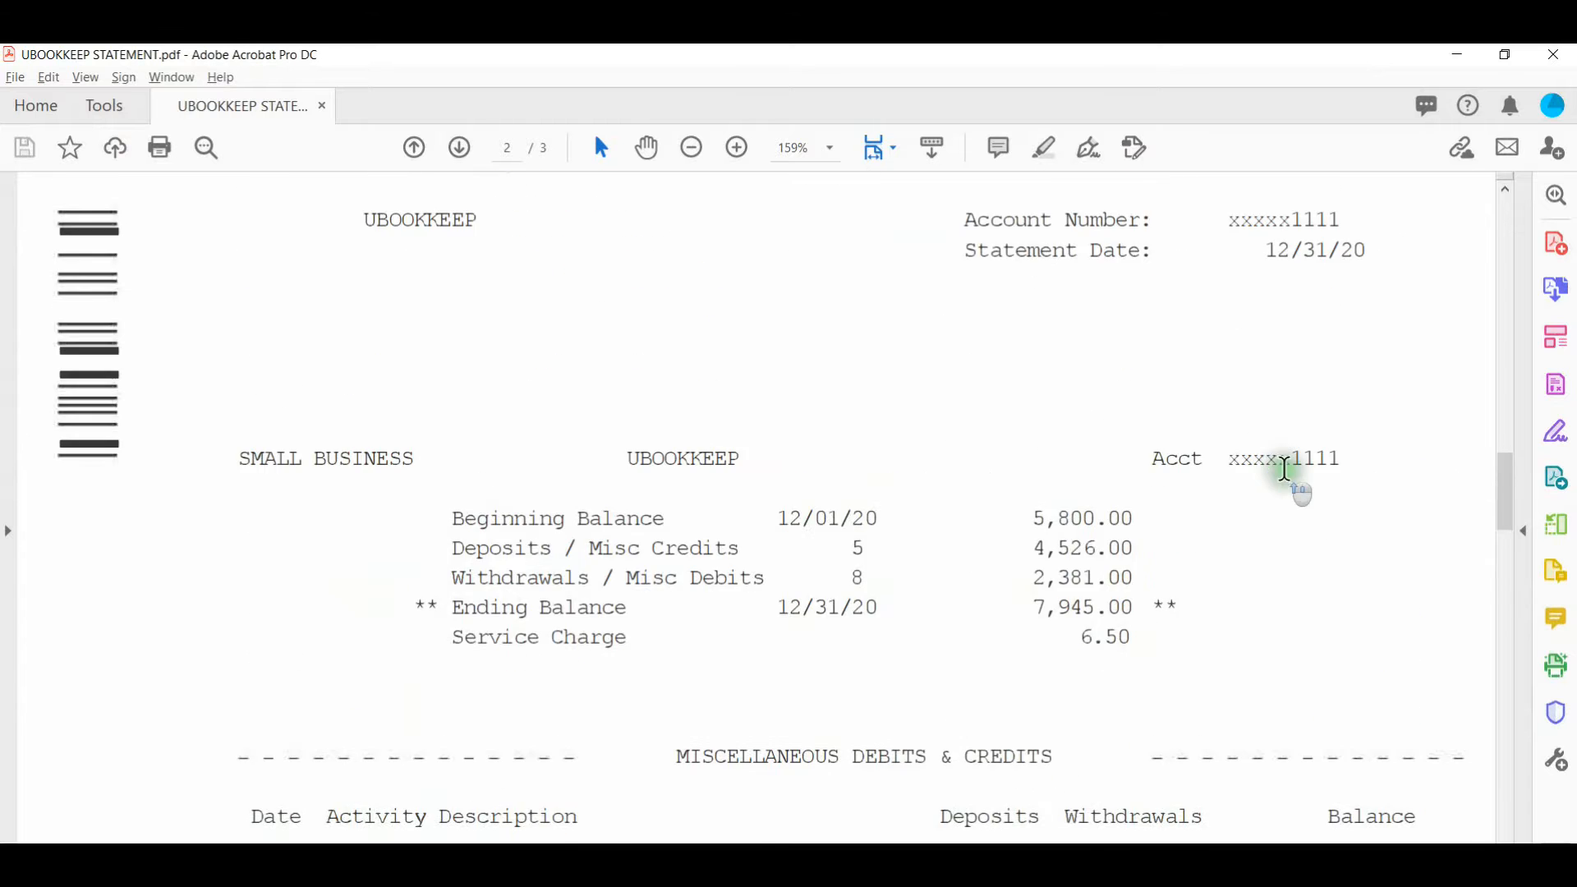
scroll(1183, 588, "down", 1)
key("alt+Tab")
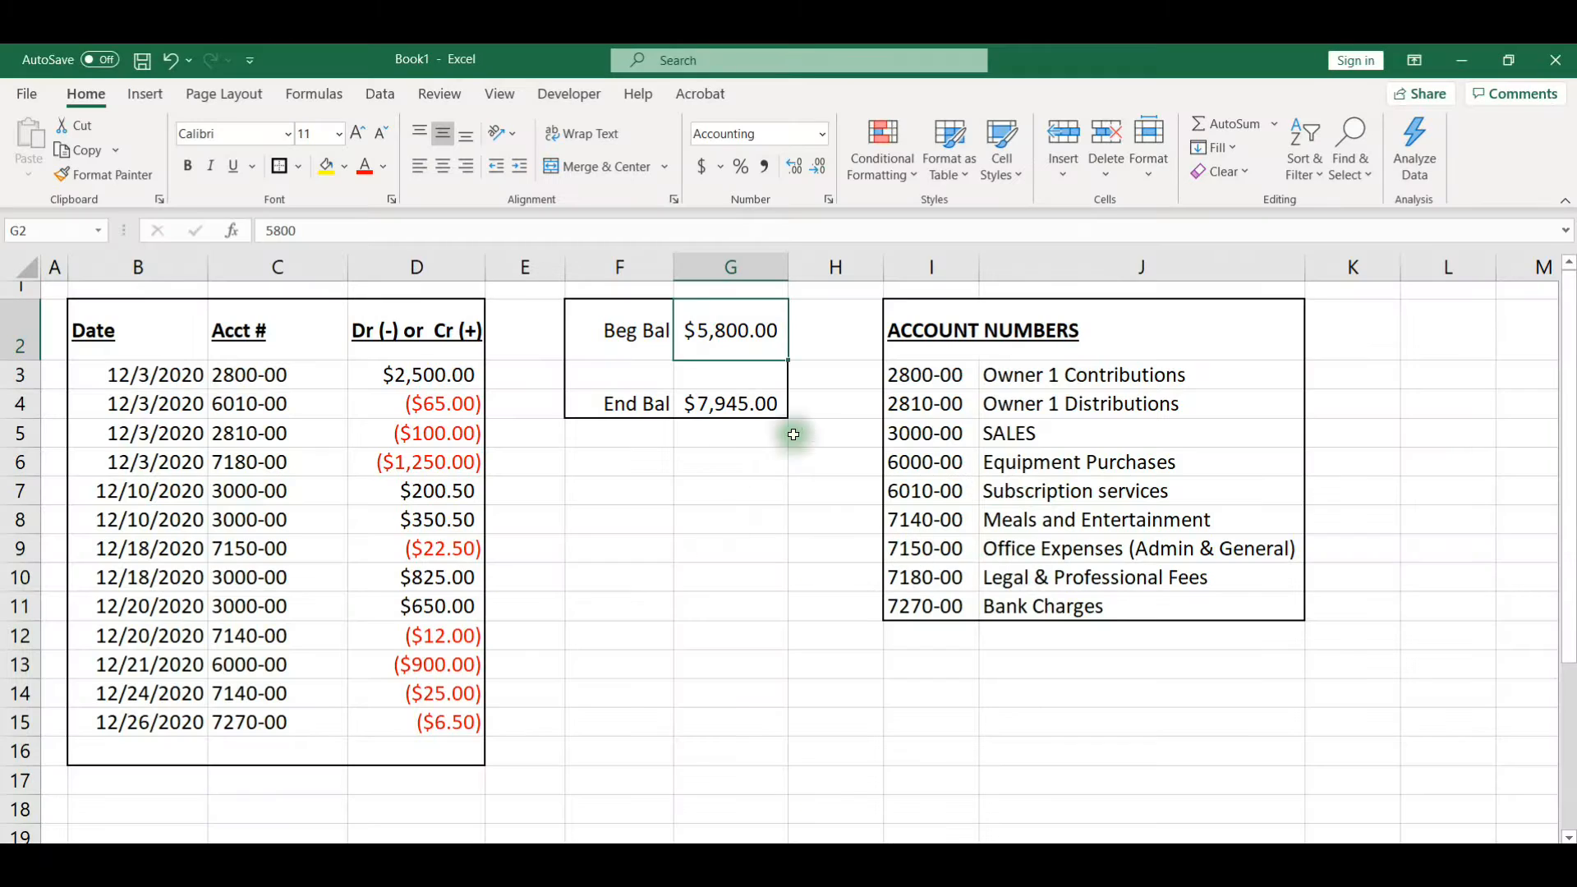
Examine the formula behind the ending balance in G4 without changing it.
left_click(735, 403)
double_click(739, 401)
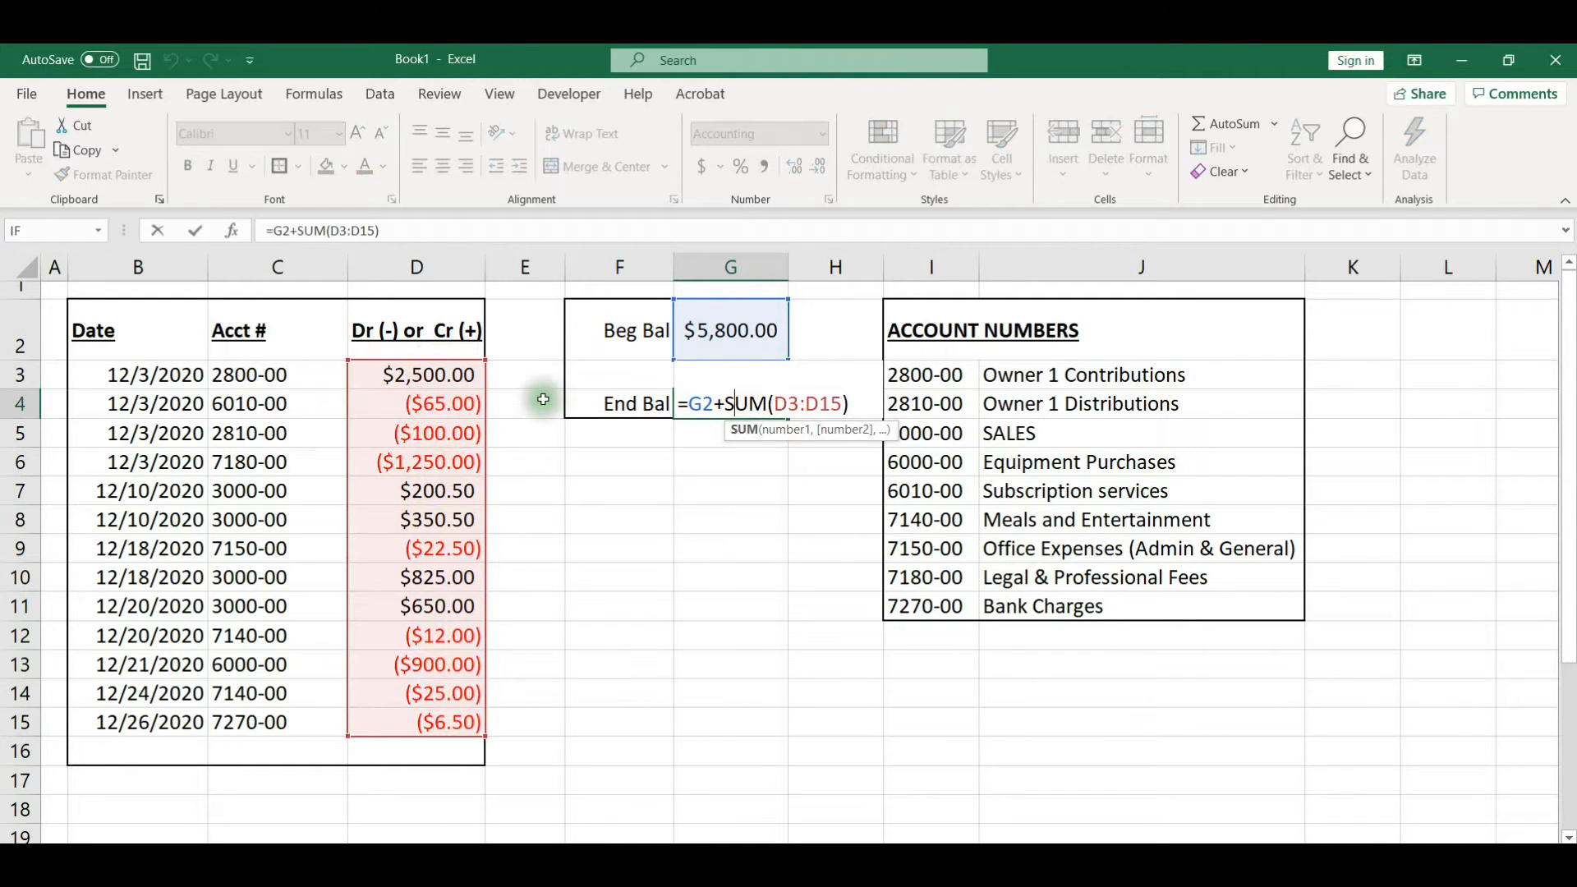
key("ctrl+Return")
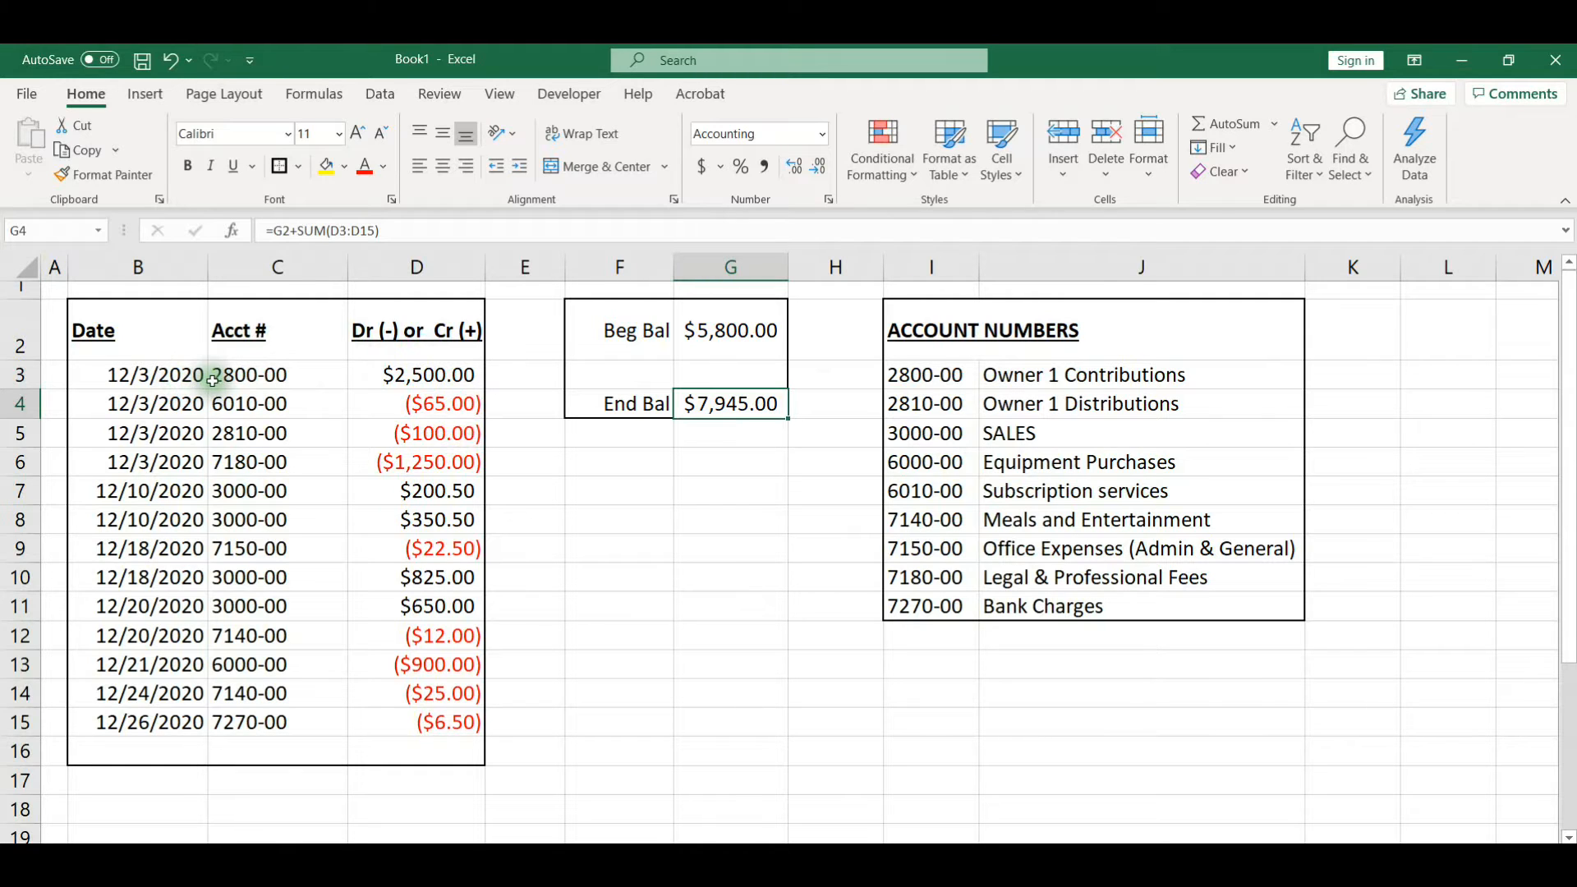
Copy the dates in B3:B15 of Book1 into the CK REG DATE column of the Your Co. Year 1 workbook from B2, as values only.
left_click_drag(130, 373, 174, 716)
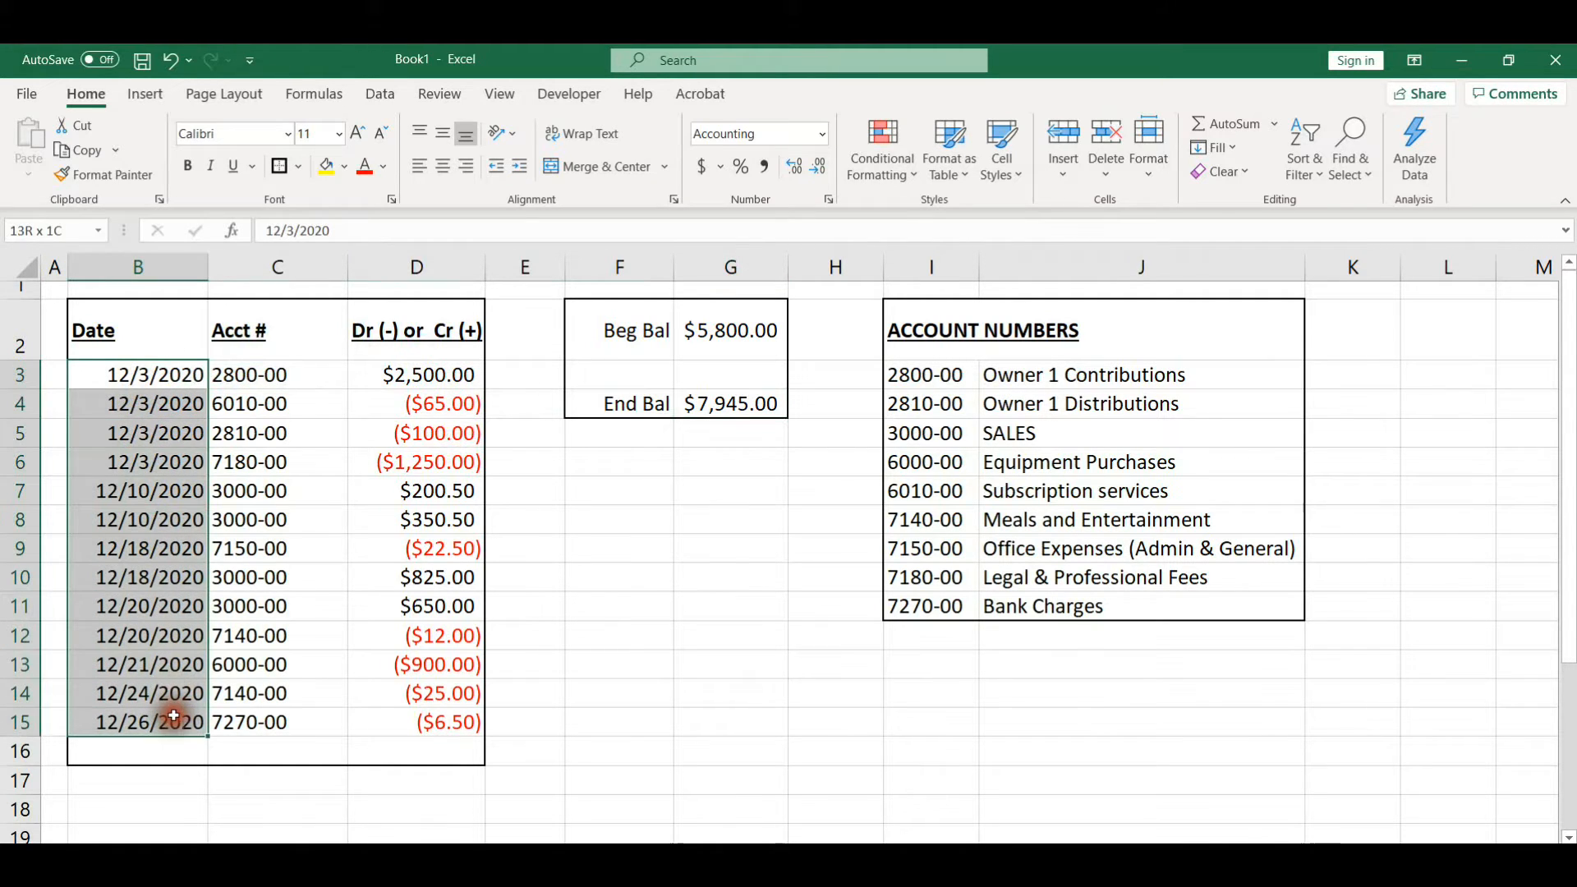
key("ctrl+c")
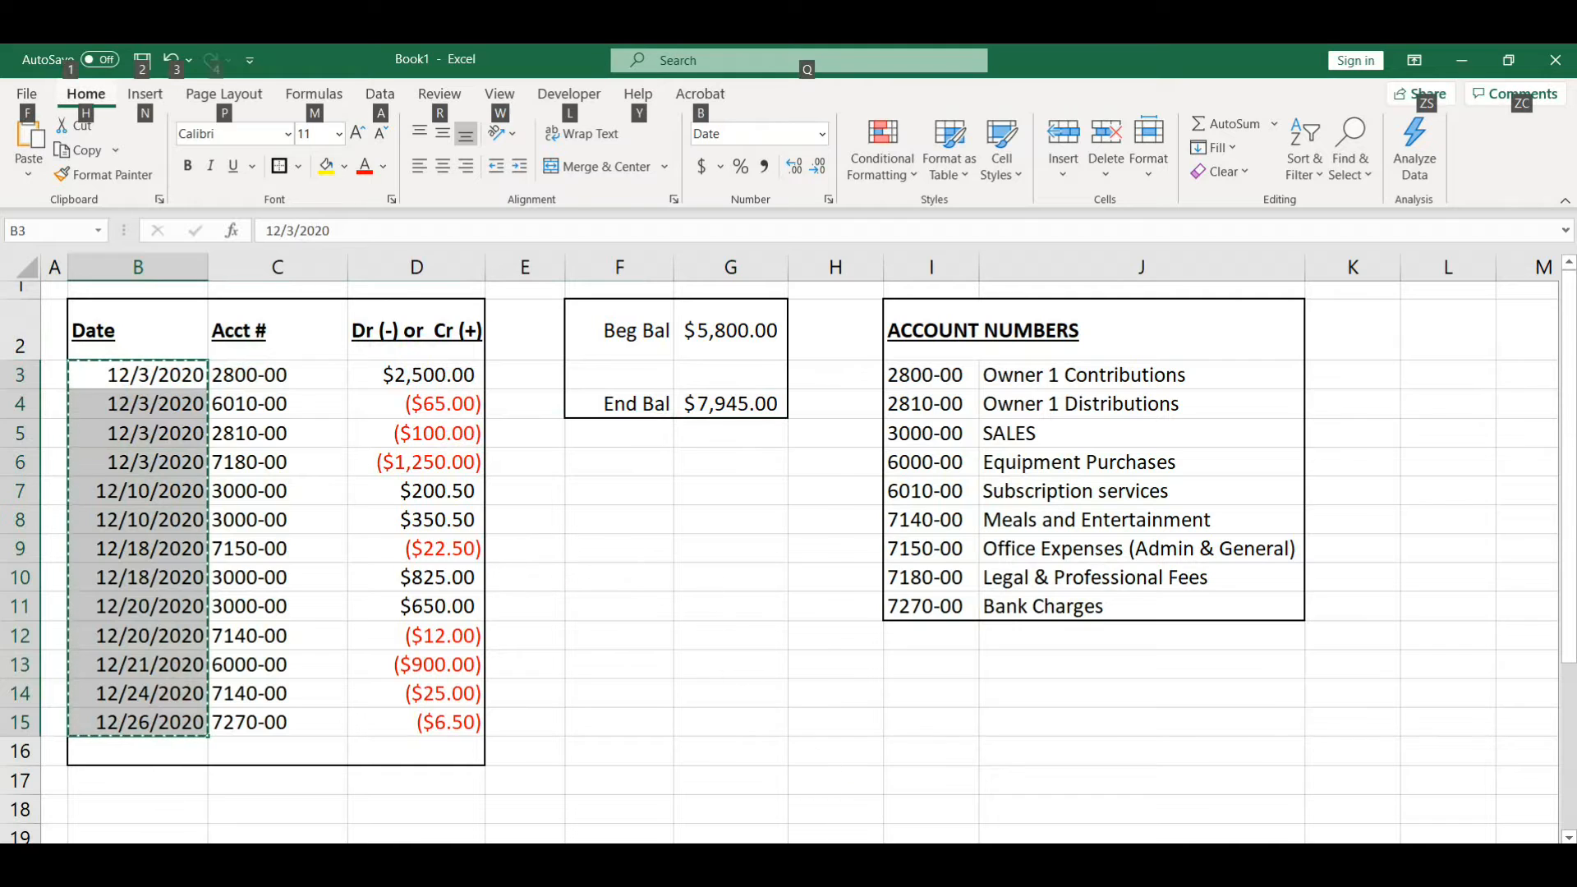
left_click(767, 861)
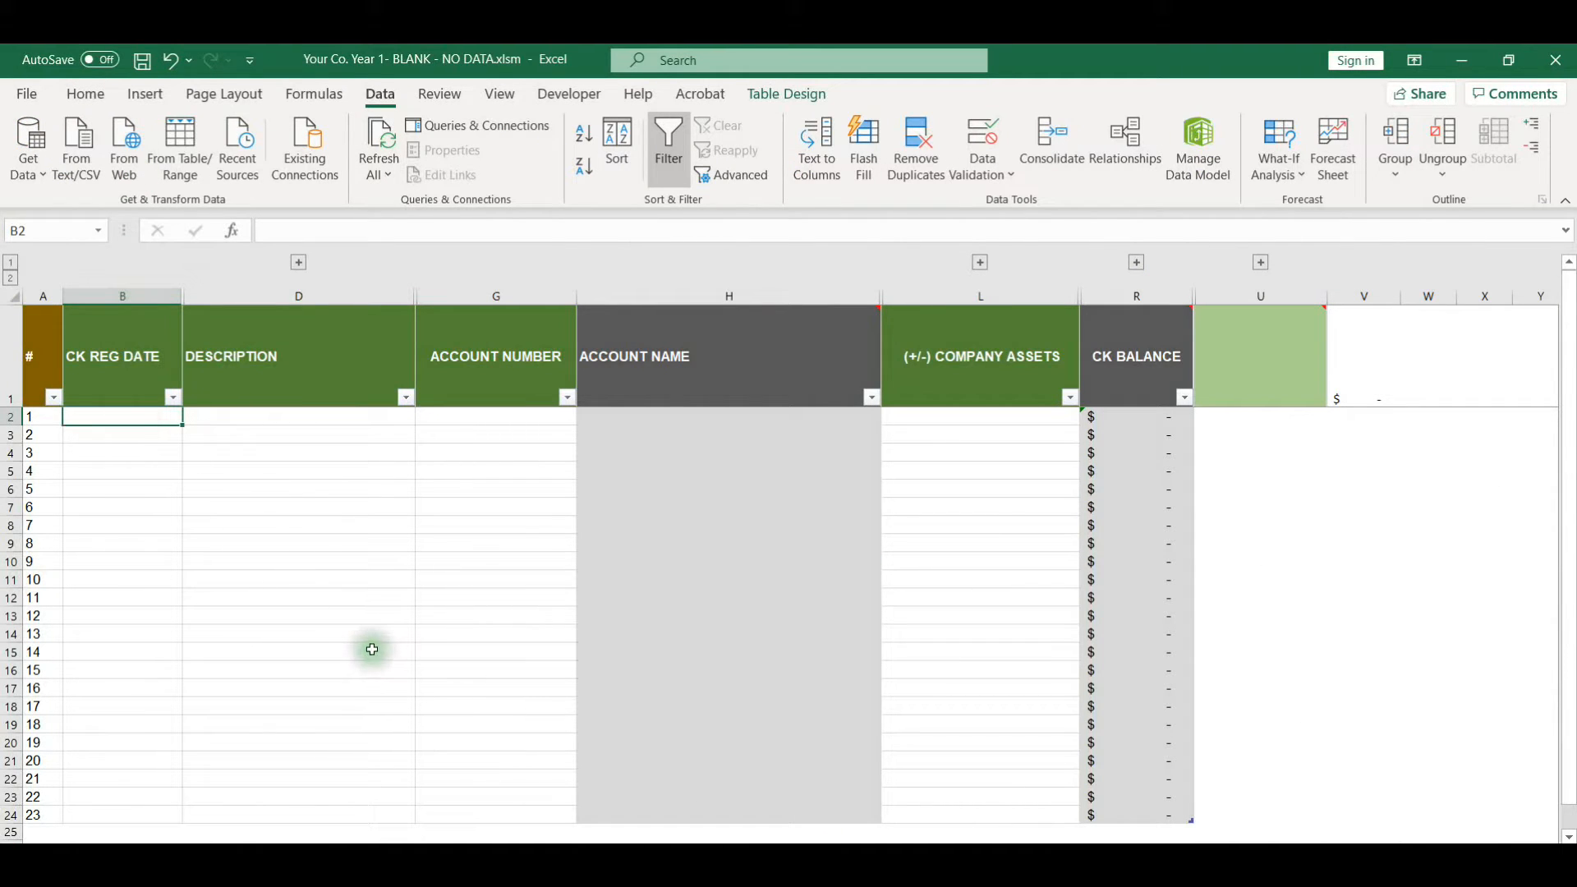
key("ctrl+v")
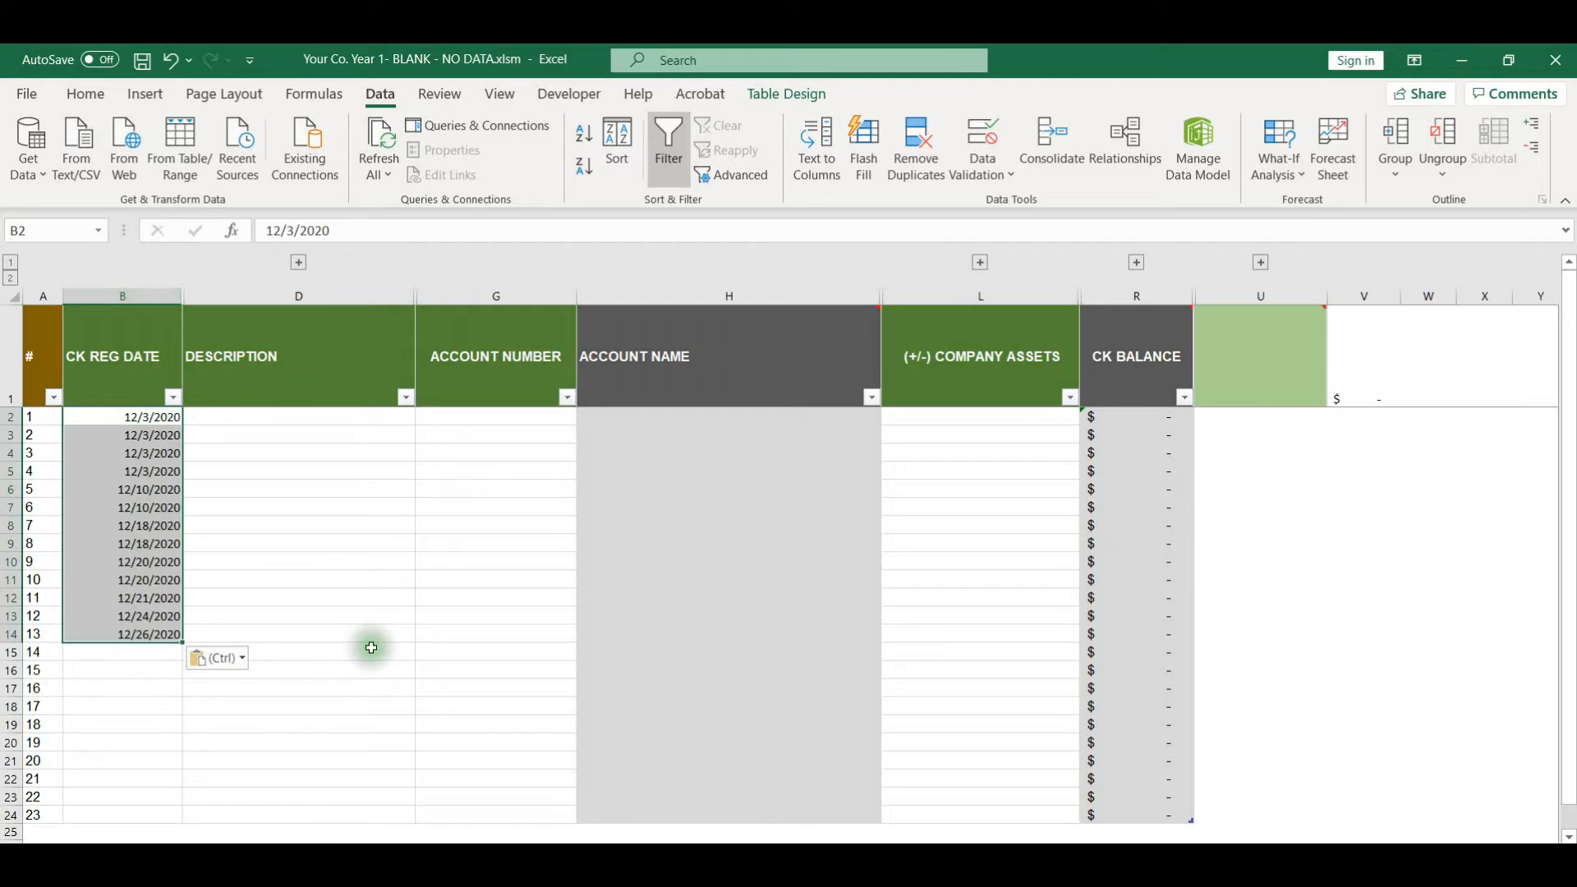
left_click(231, 665)
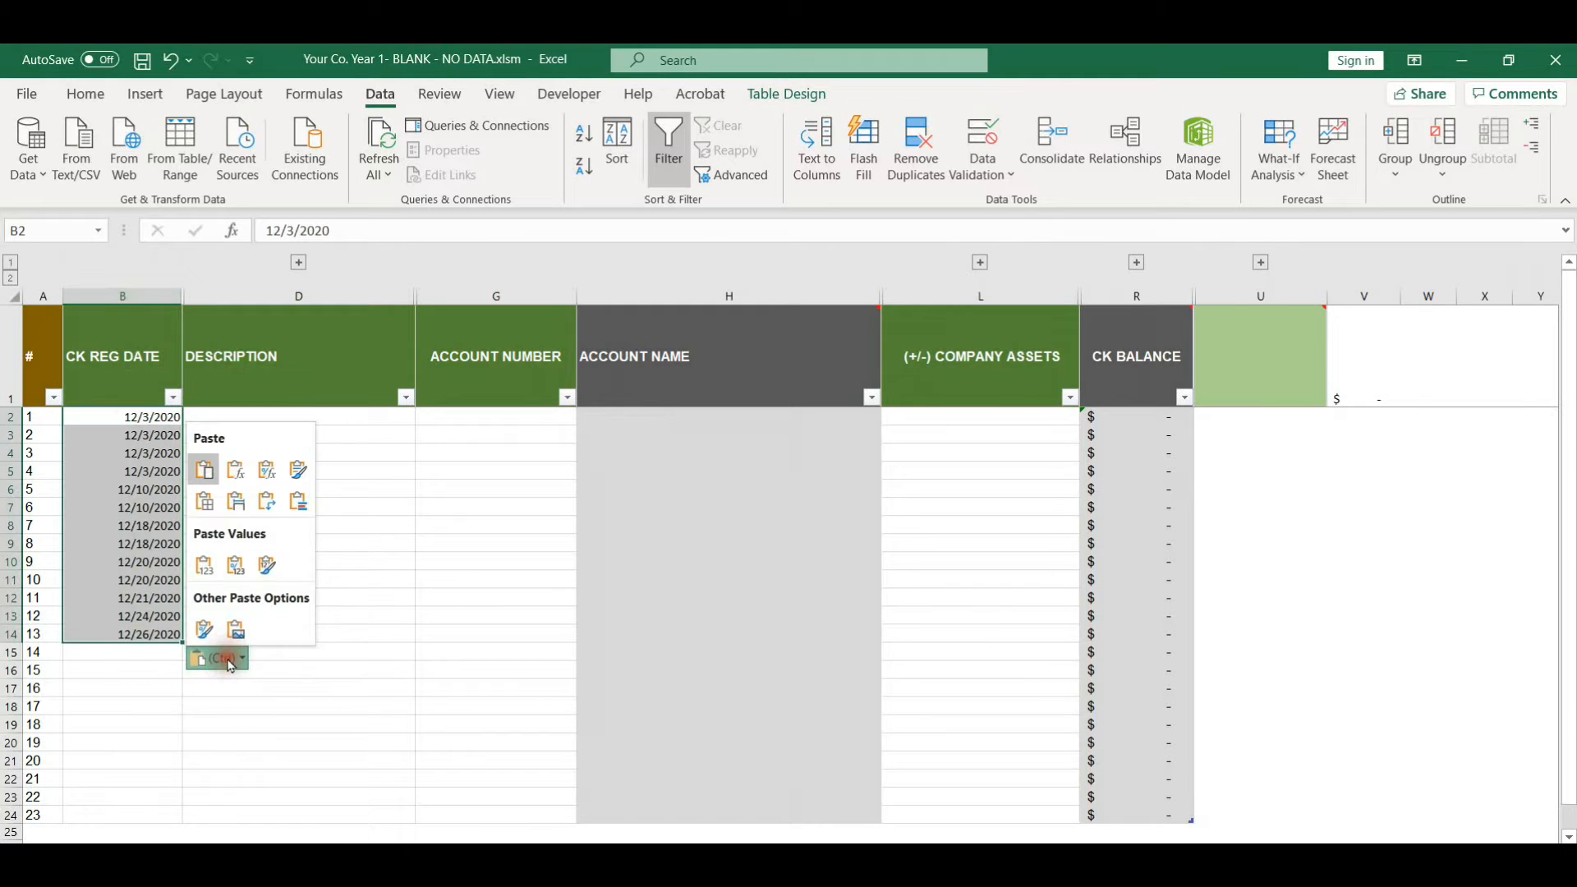
left_click(204, 567)
left_click(309, 432)
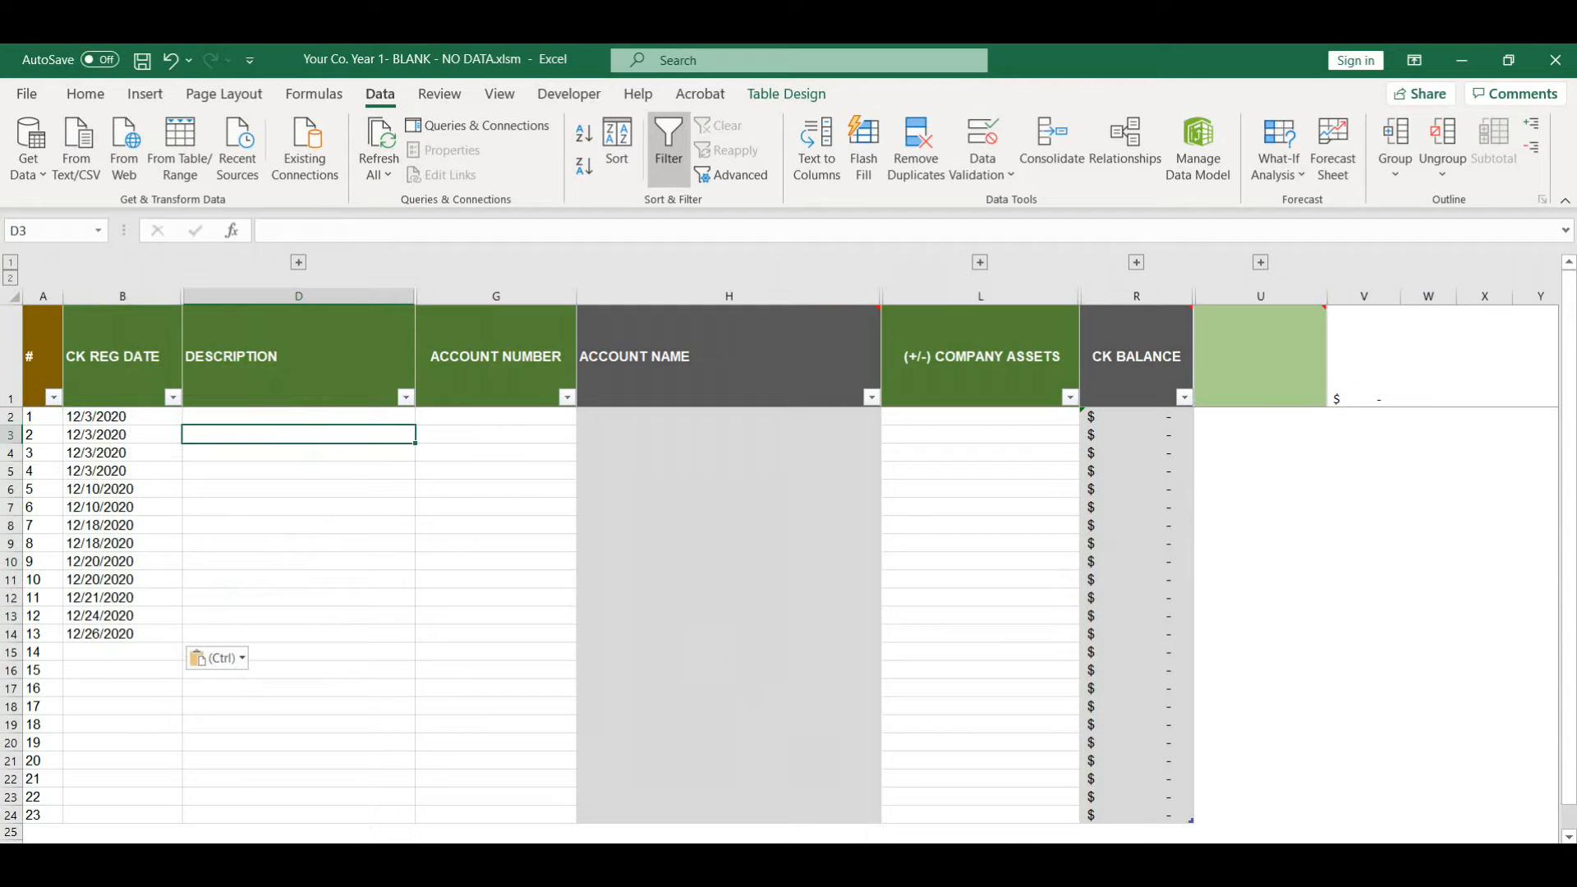
Copy the account numbers in C3:C15 of Book1 into the register's ACCOUNT NUMBER column from G2, as values only.
mouse_move(938, 870)
mouse_move(889, 871)
left_click(961, 788)
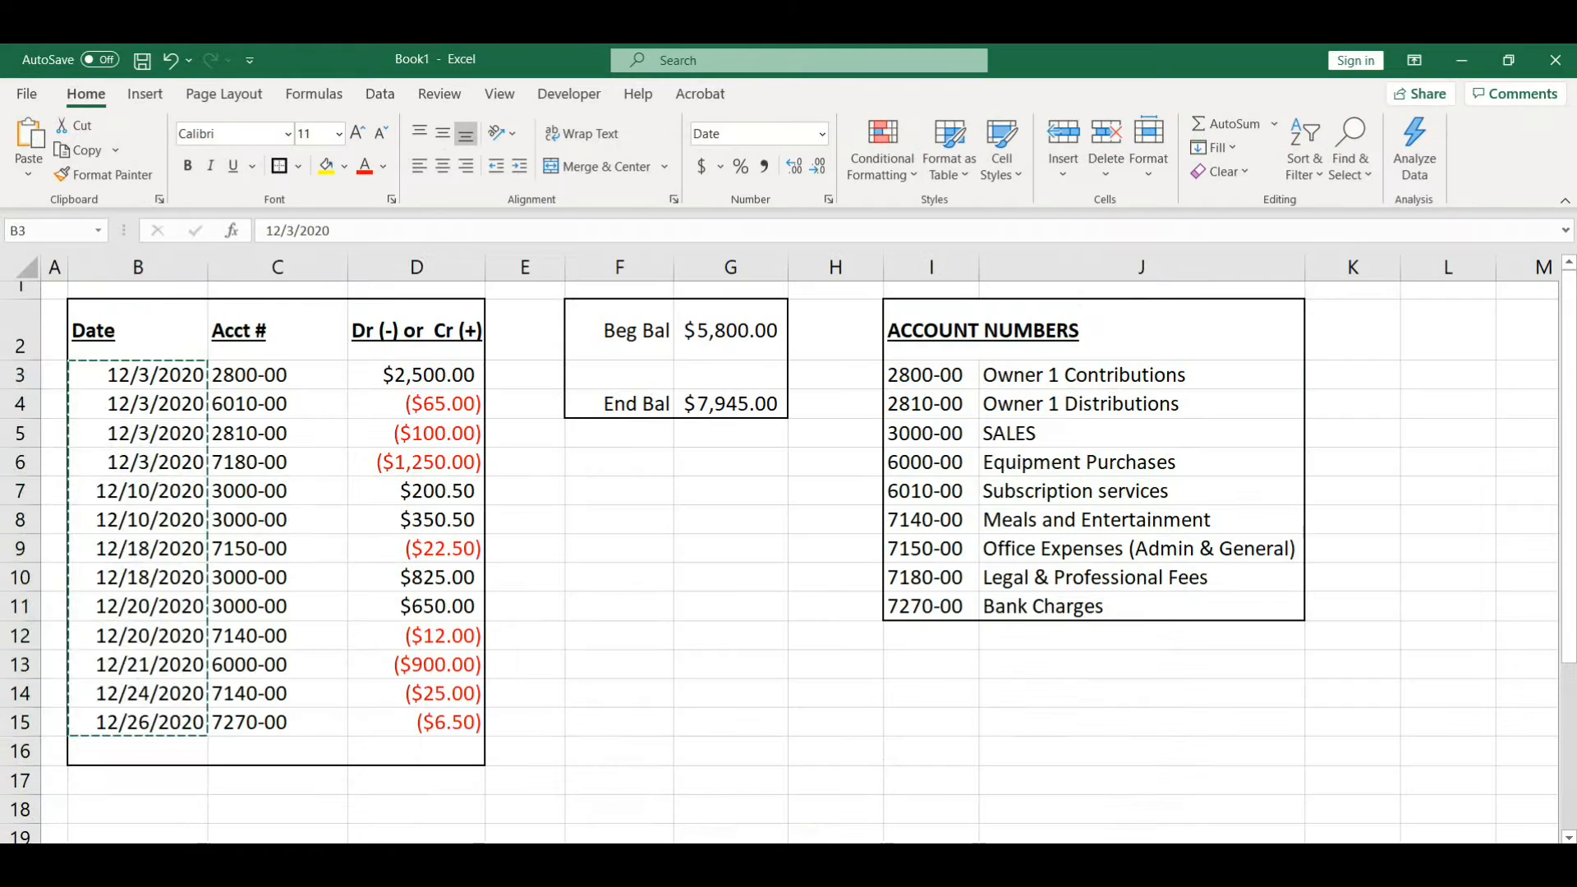
left_click_drag(282, 383, 287, 718)
key("ctrl+c")
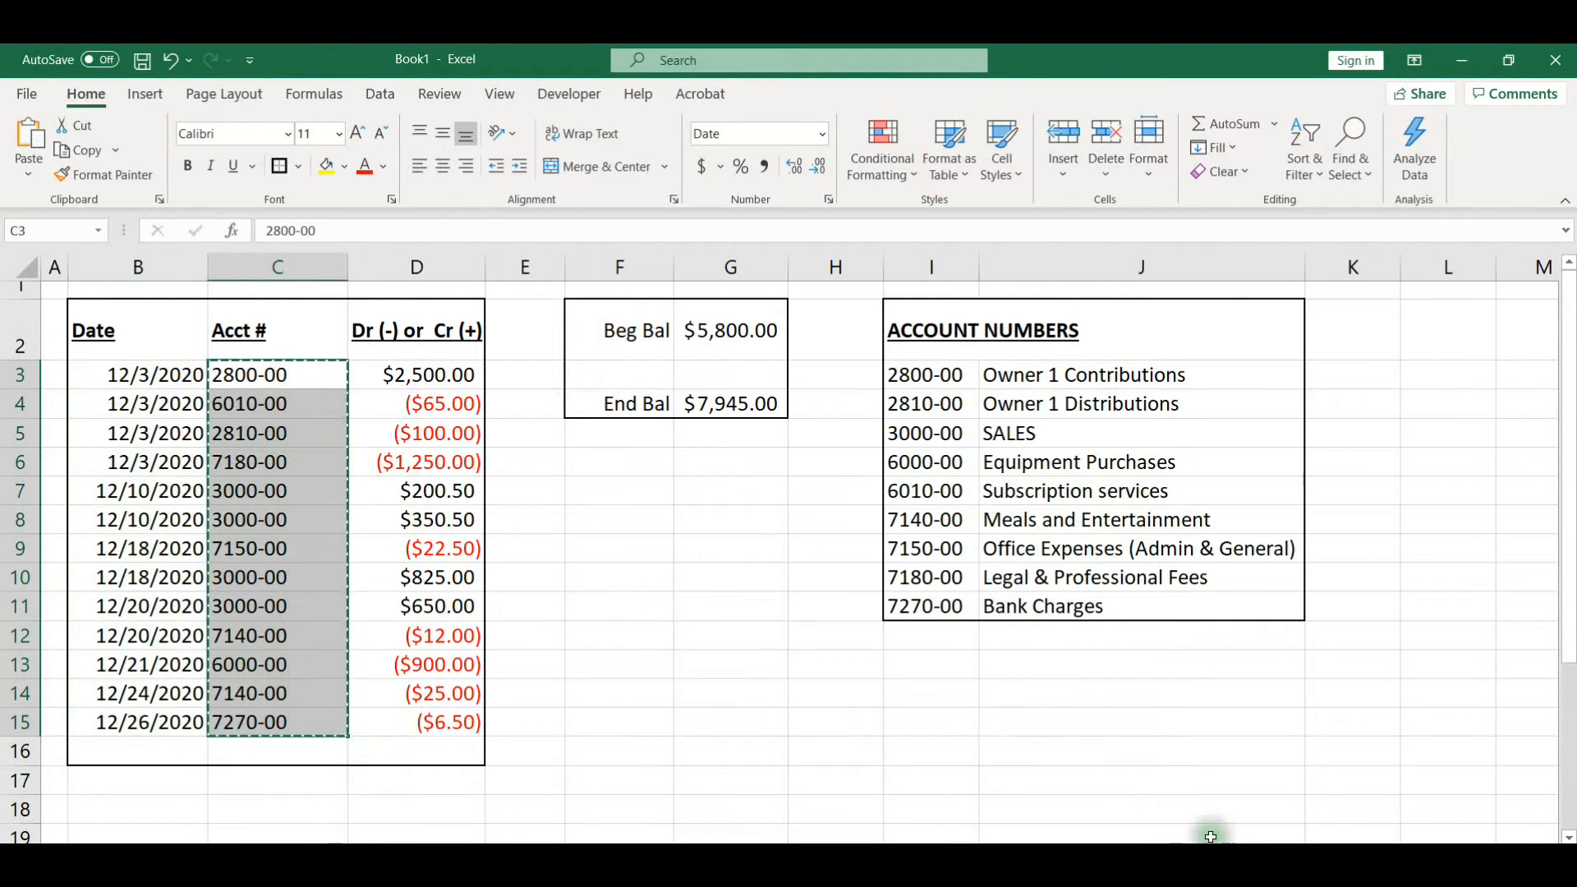
left_click(889, 871)
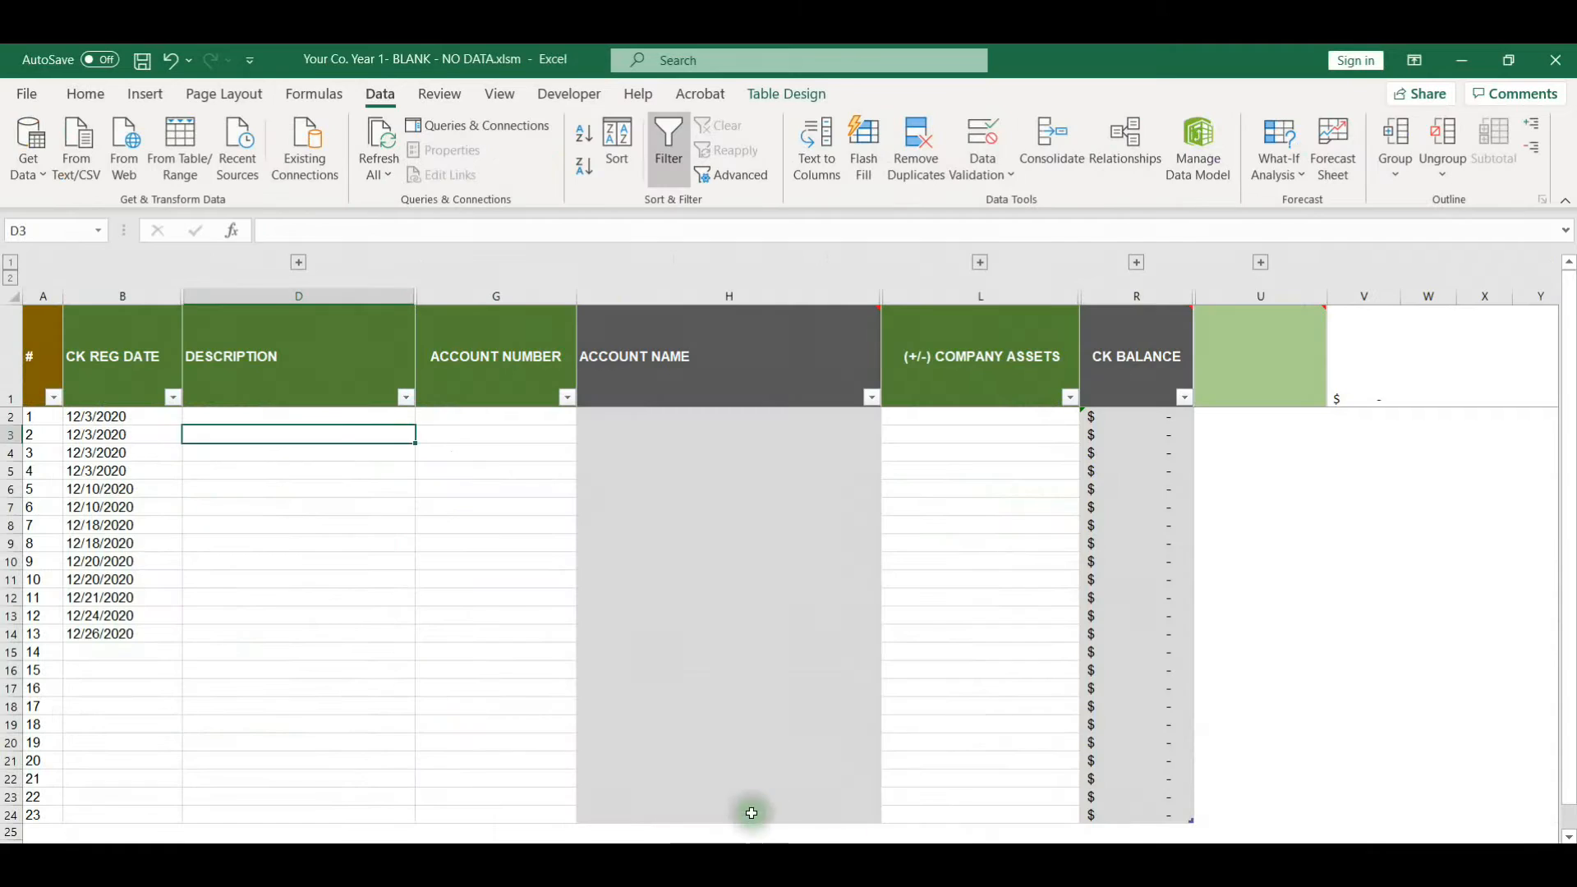
left_click(750, 808)
left_click(516, 417)
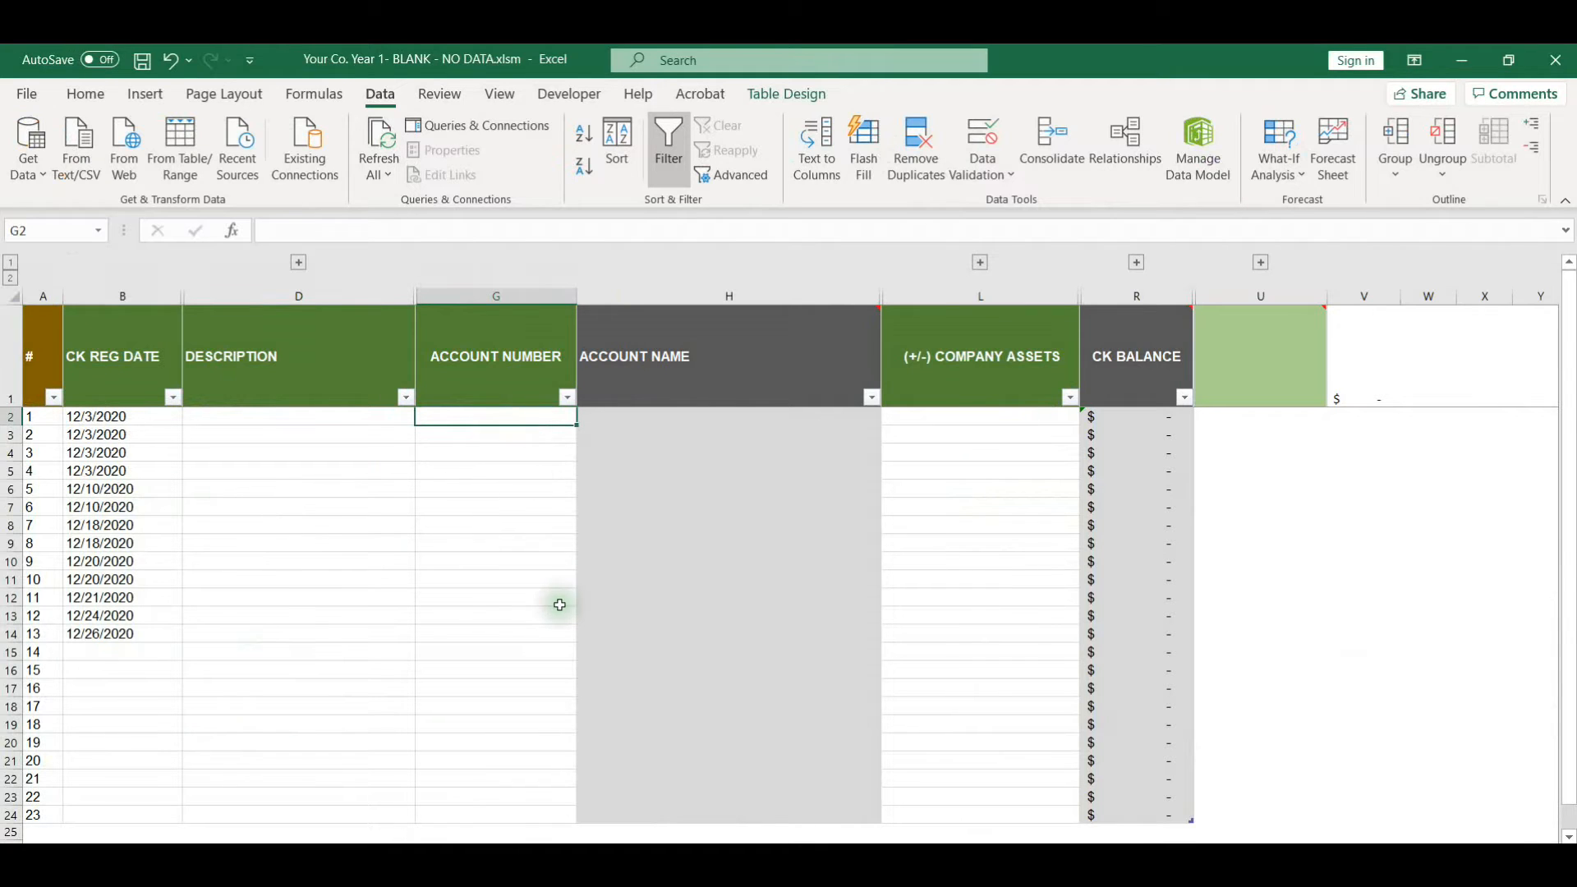
key("ctrl+v")
left_click(611, 658)
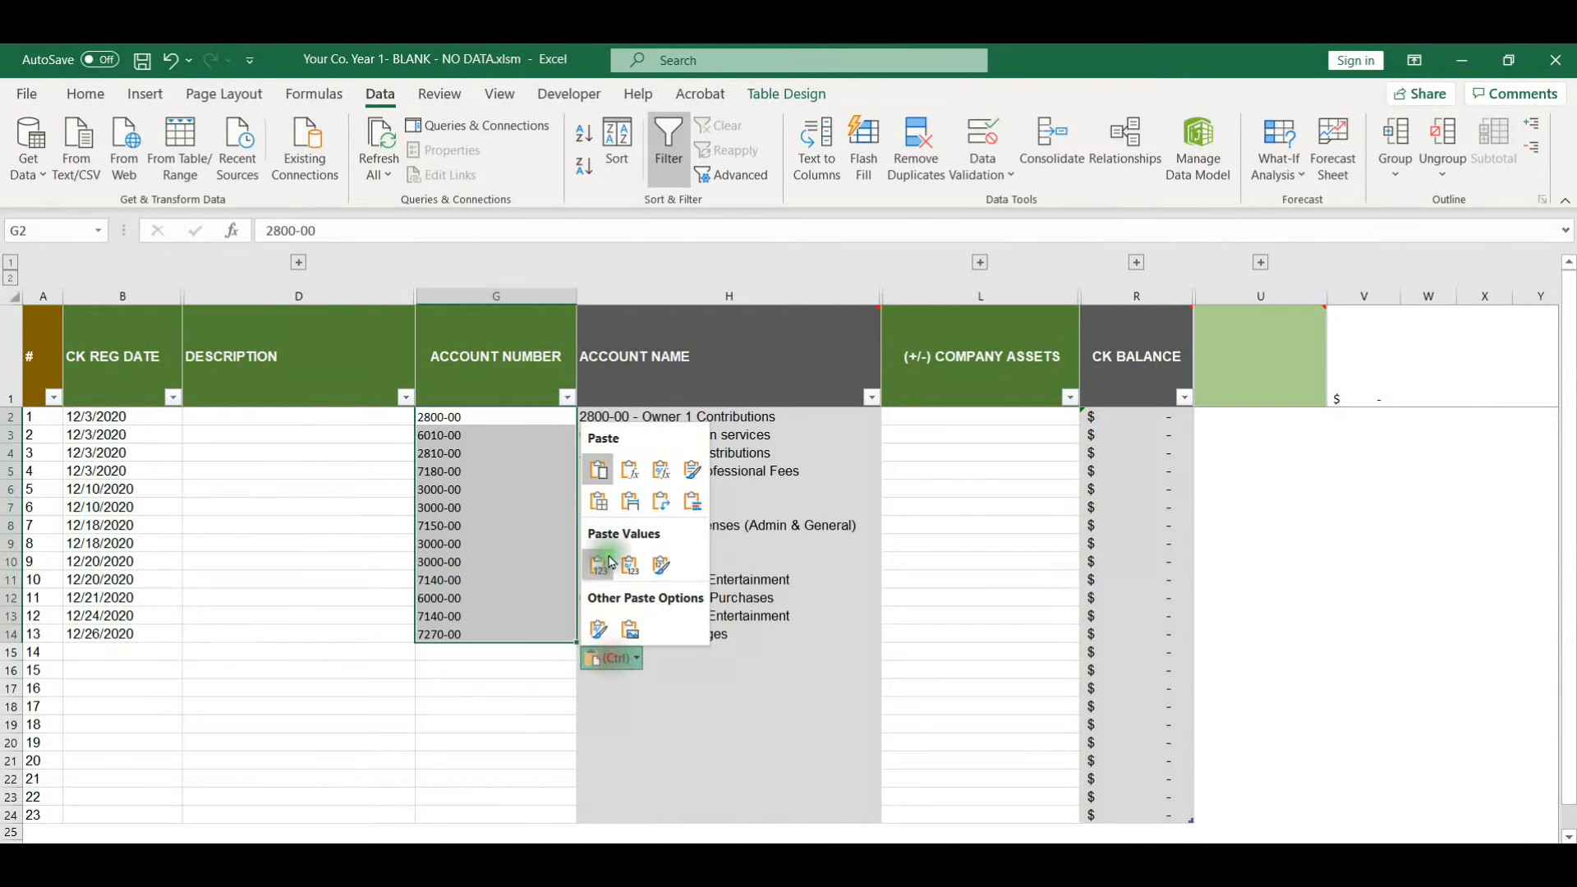
left_click(611, 572)
left_click(496, 543)
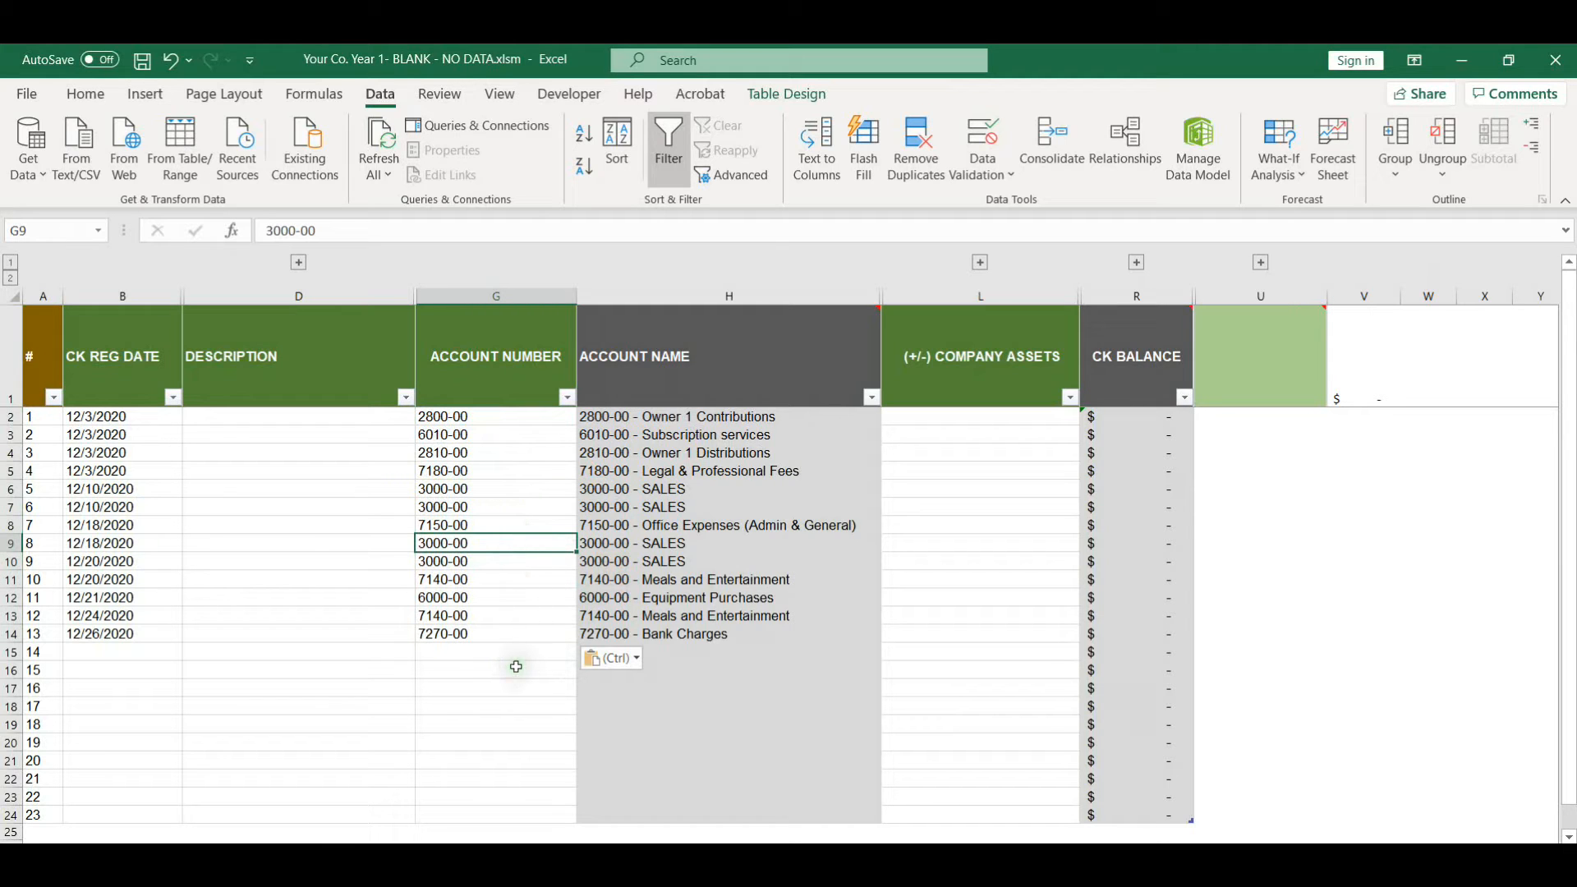
Copy the amounts in D3:D15 of Book1 into the register's (+/-) COMPANY ASSETS column from L2, as values only, and check the CK BALANCE in R14.
left_click(964, 412)
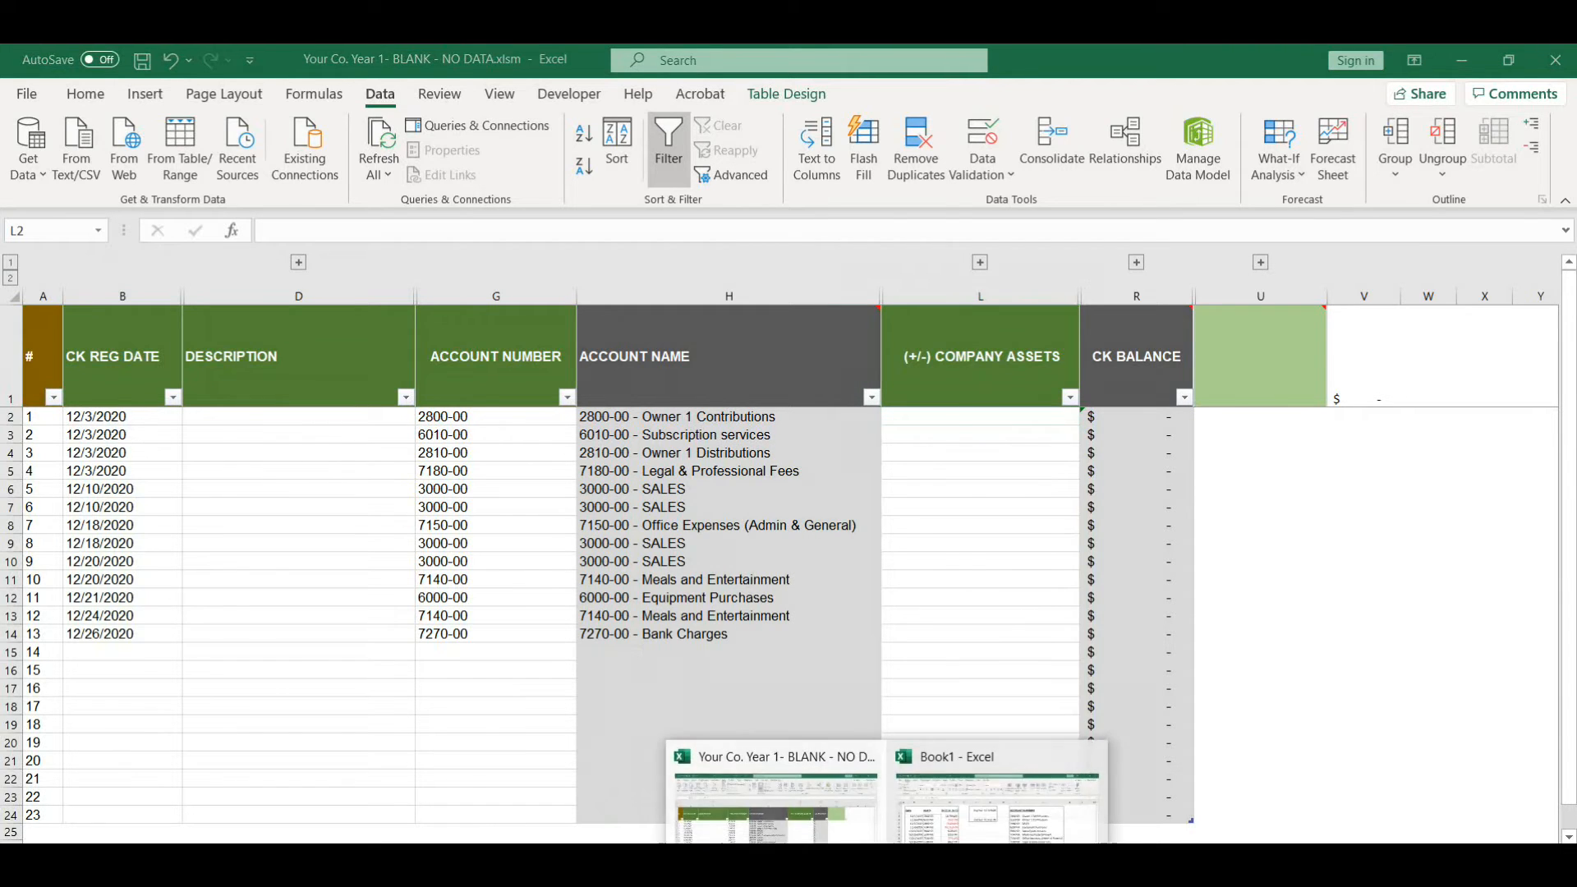
left_click(956, 801)
left_click_drag(441, 378, 427, 723)
key("ctrl+c")
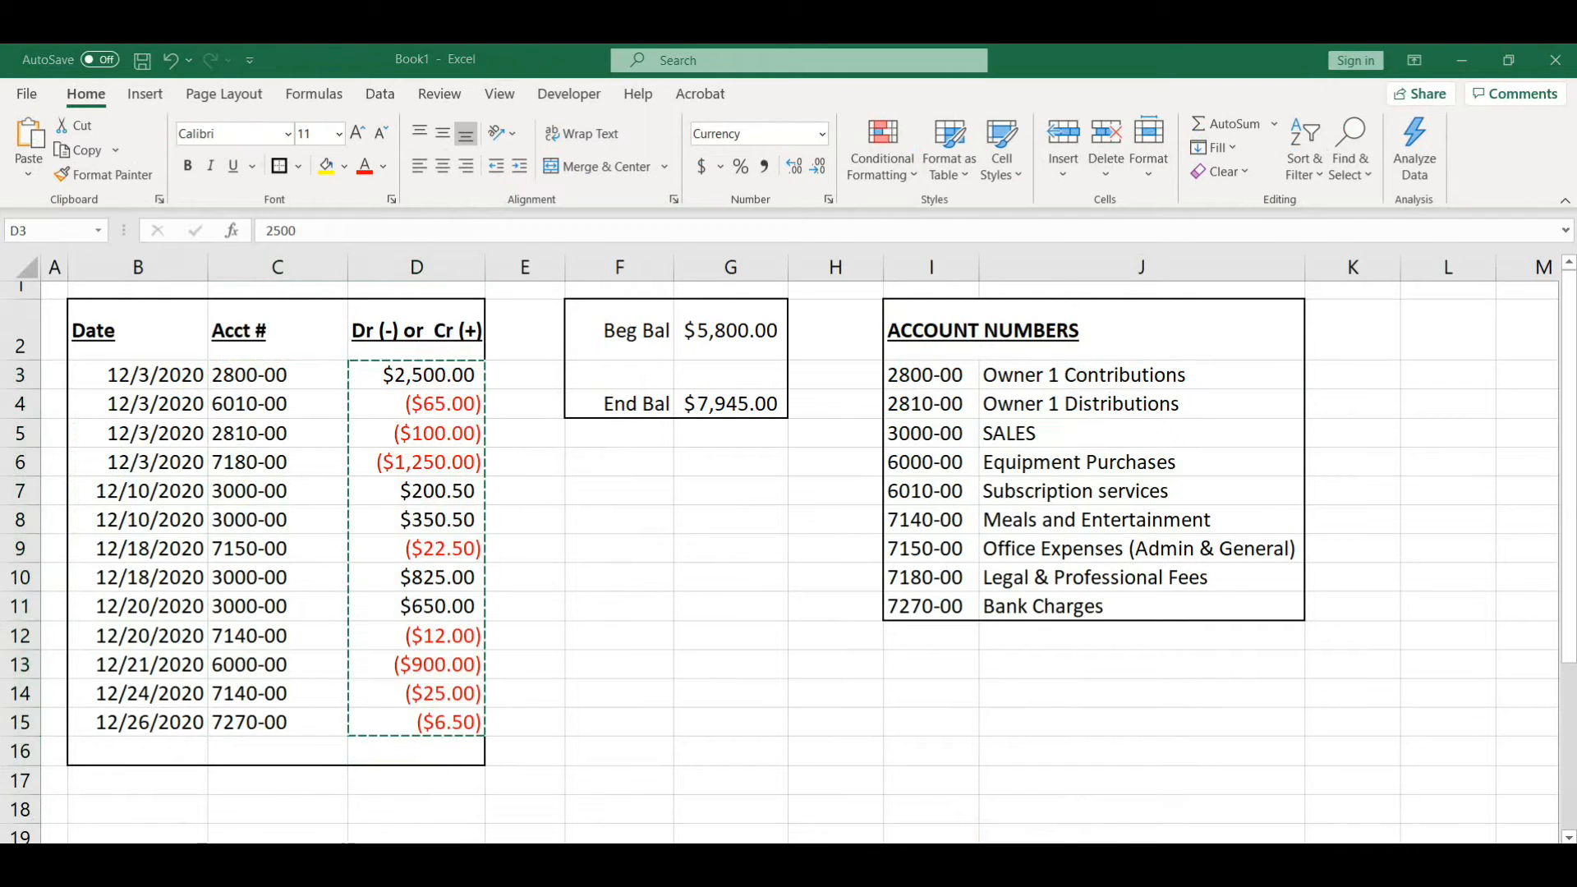
left_click(800, 831)
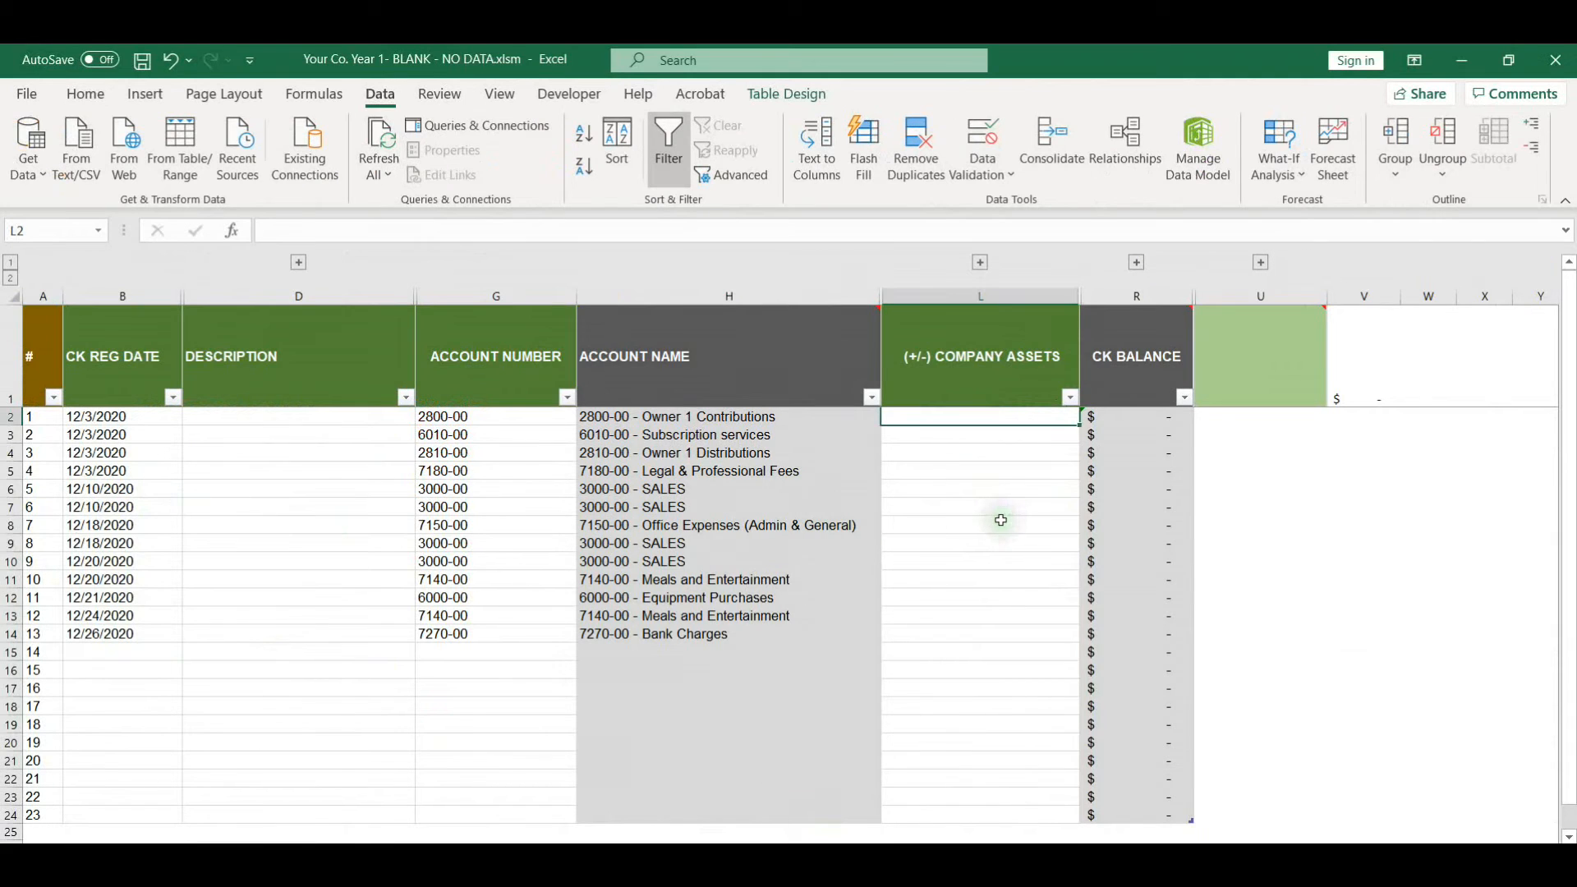
key("ctrl+v")
left_click(1101, 661)
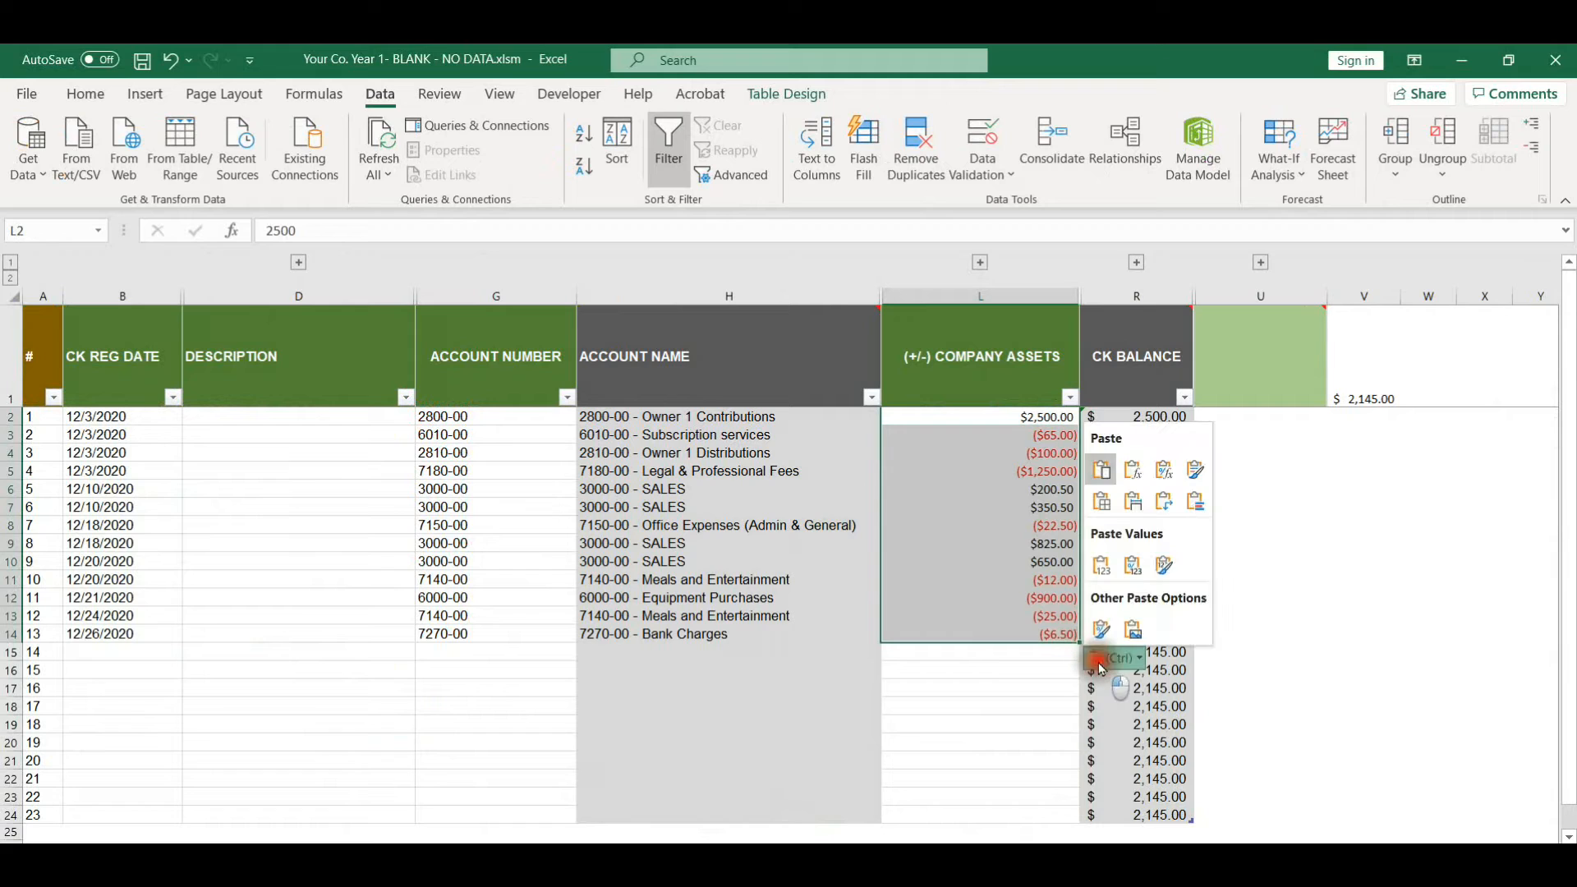
left_click(1101, 565)
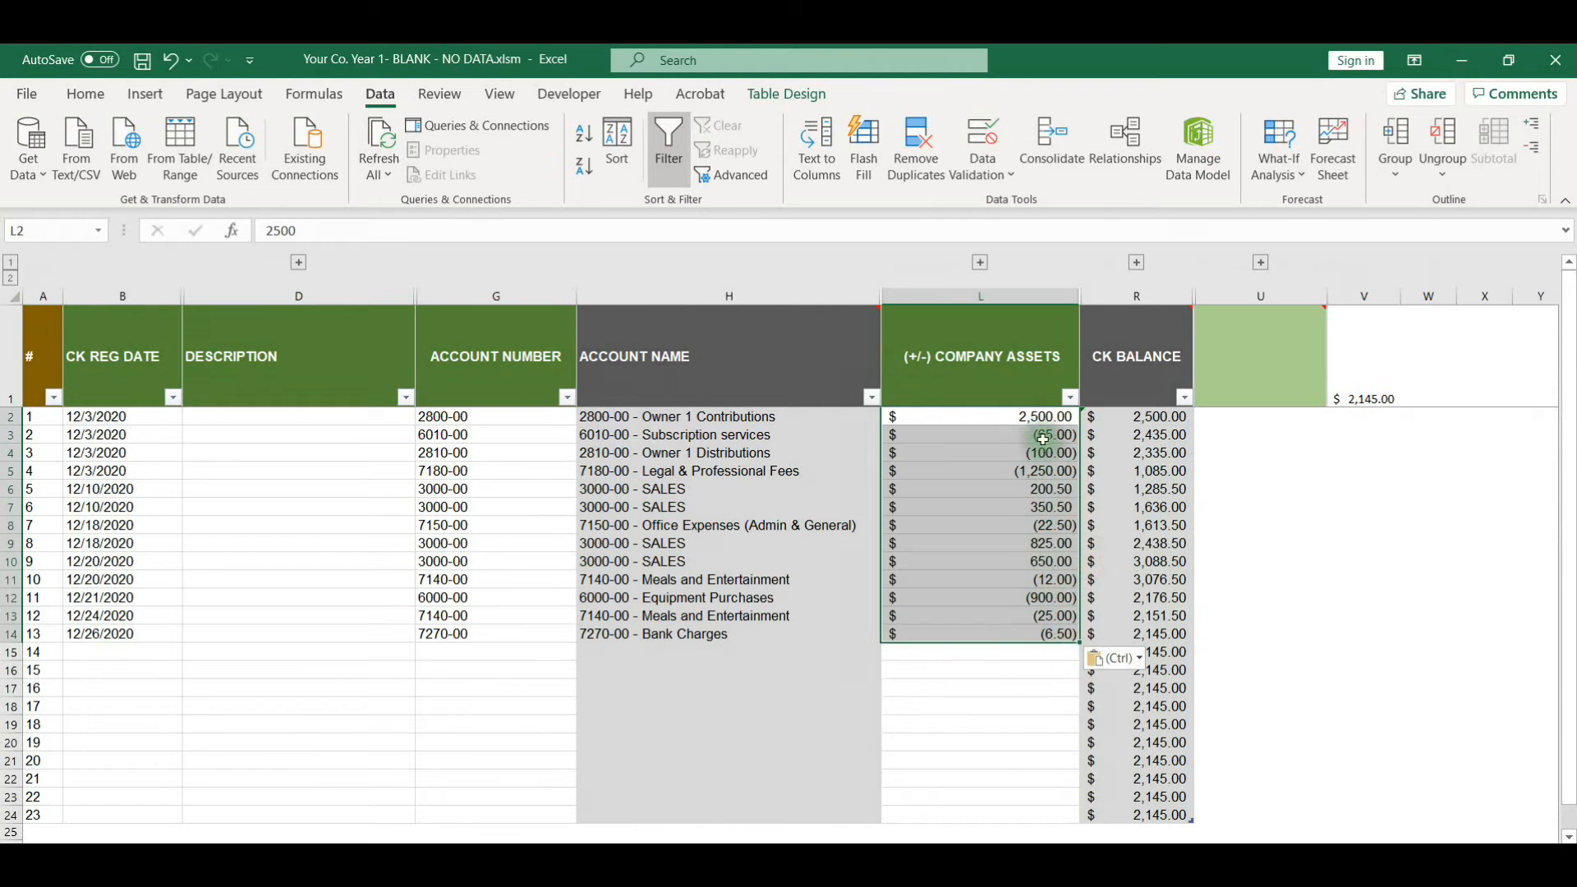
left_click(1135, 639)
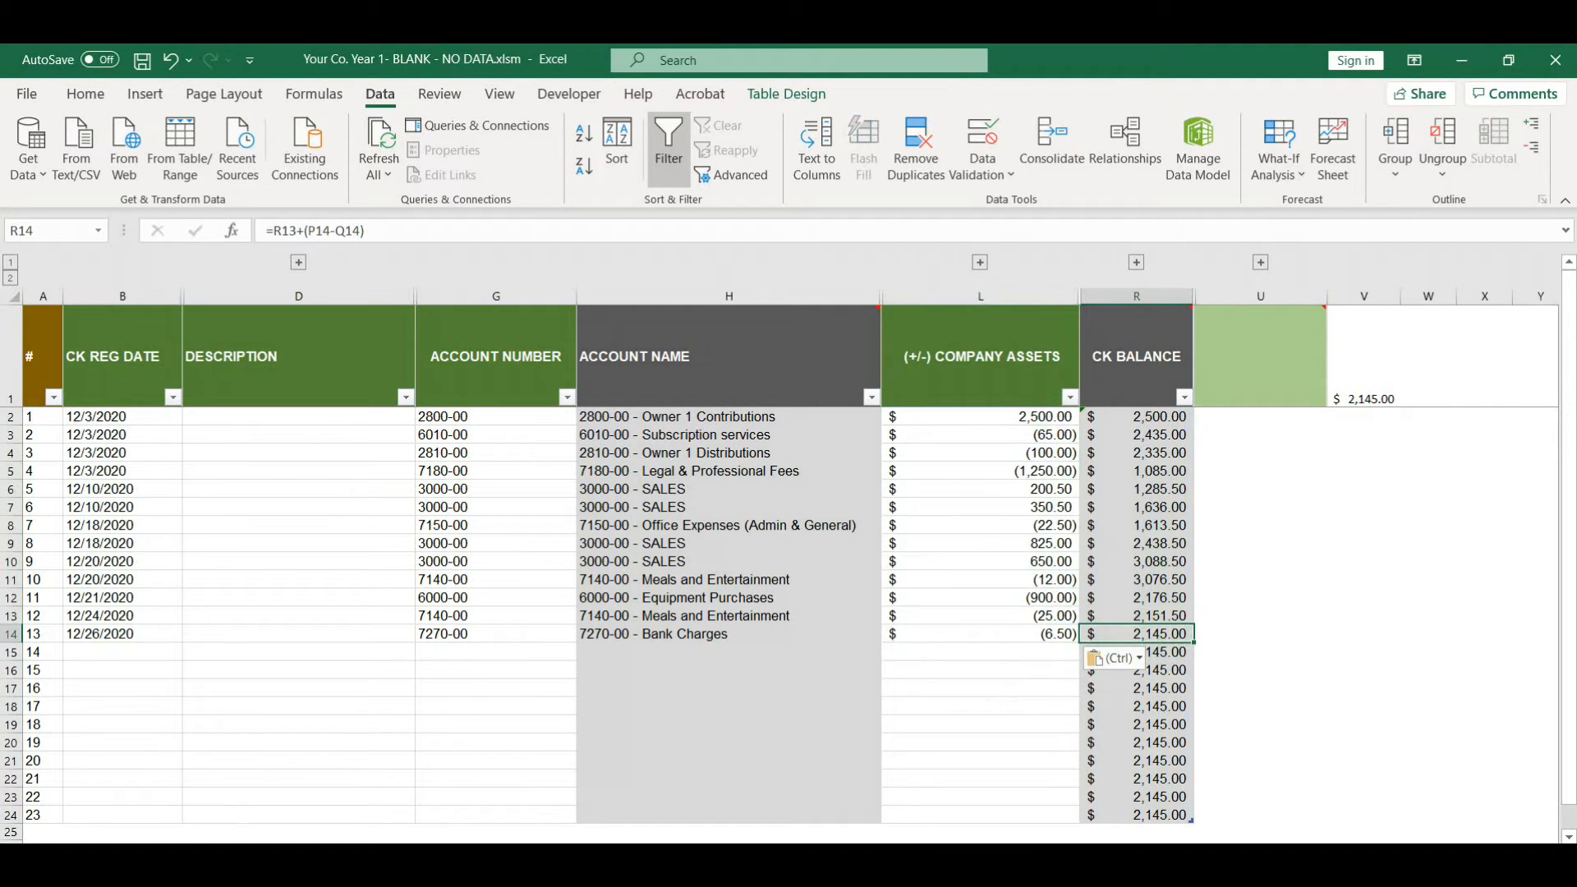
Copy the beginning balance in G2 of Book1 into U1 of the Your Co. Year 1 workbook, as a value only.
mouse_move(985, 854)
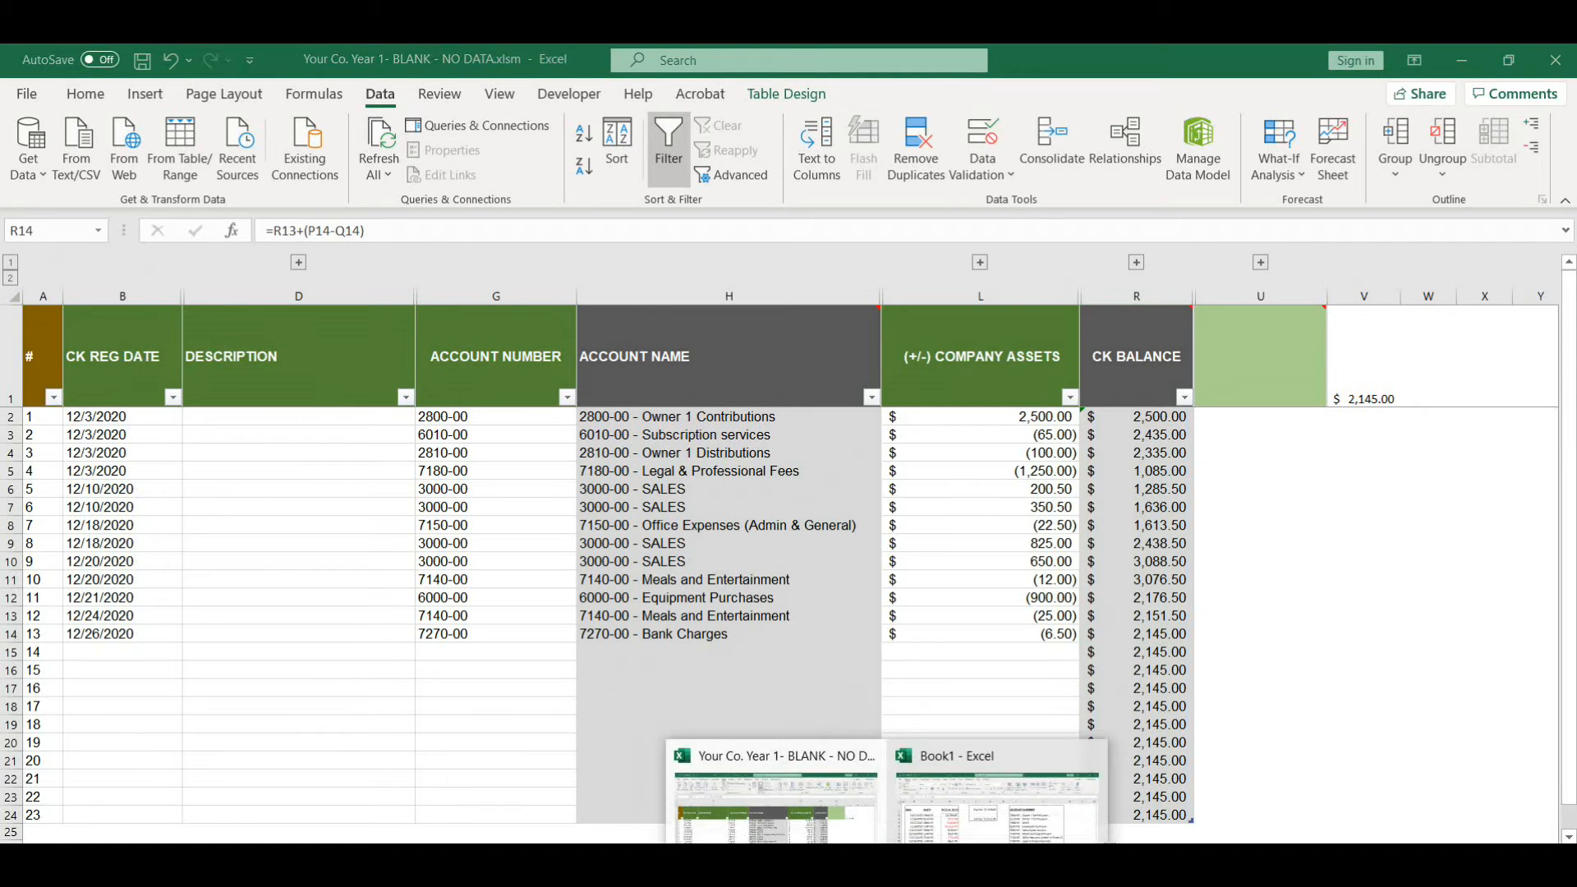
left_click(936, 831)
left_click(740, 352)
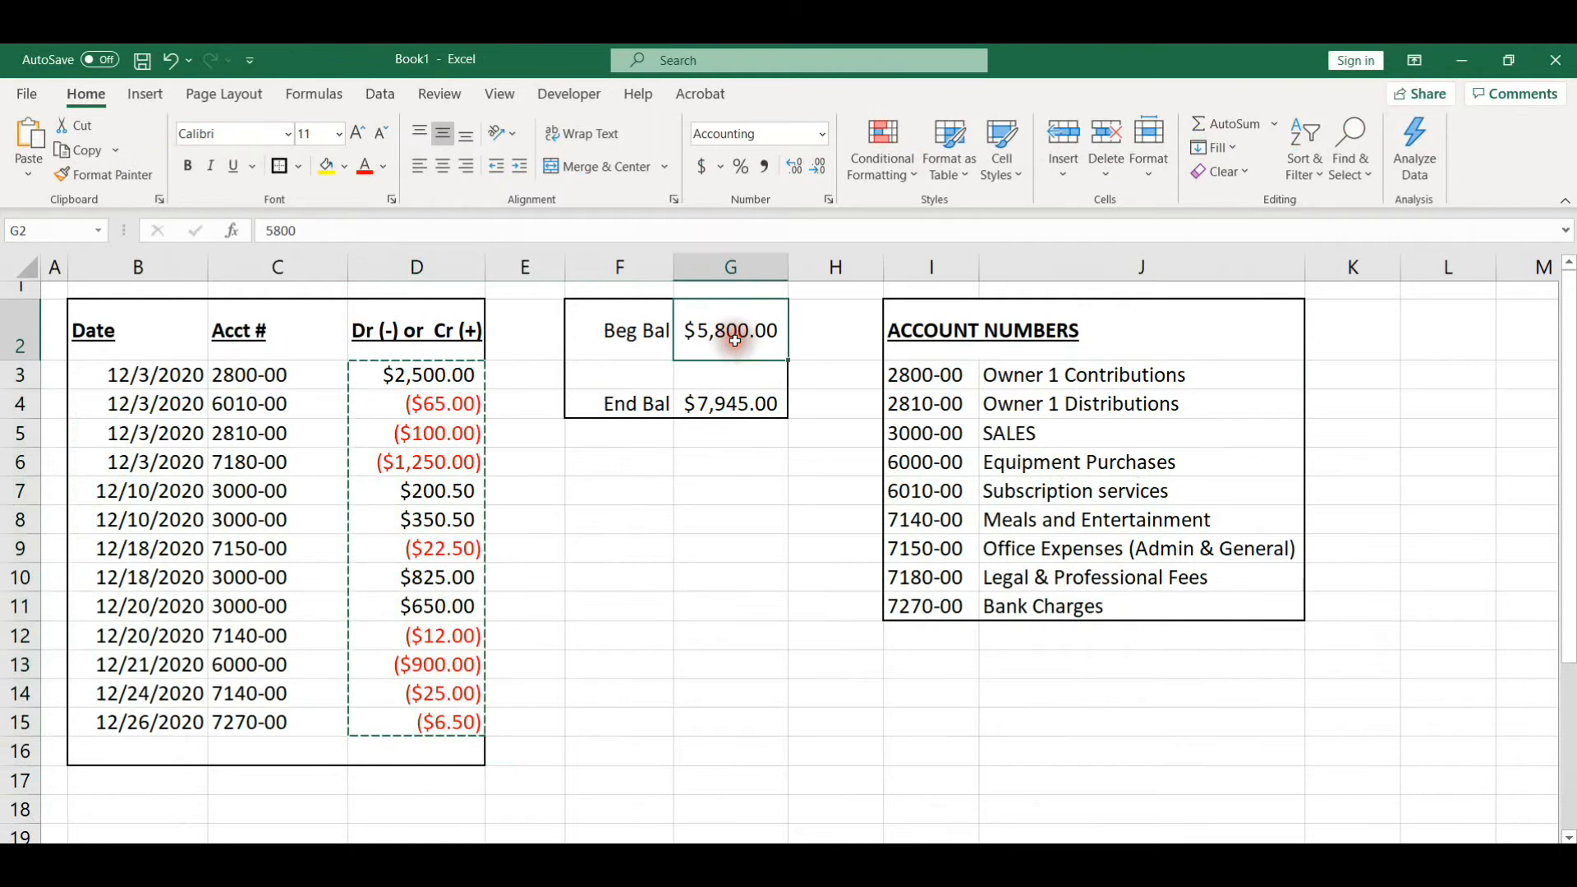
key("ctrl+c")
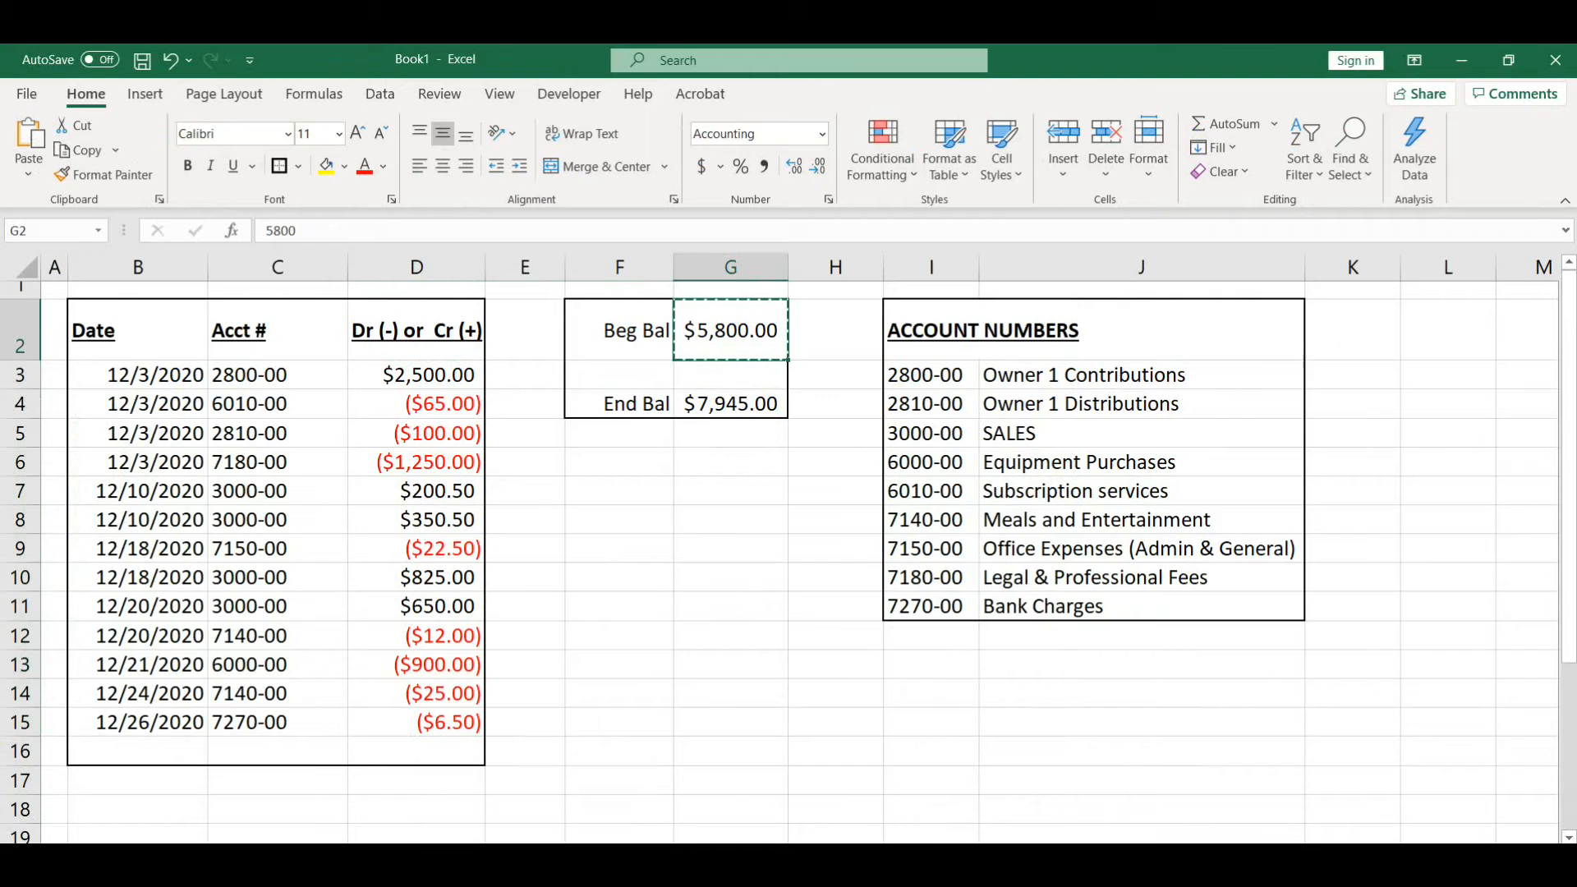
mouse_move(985, 854)
left_click(763, 830)
left_click(1231, 378)
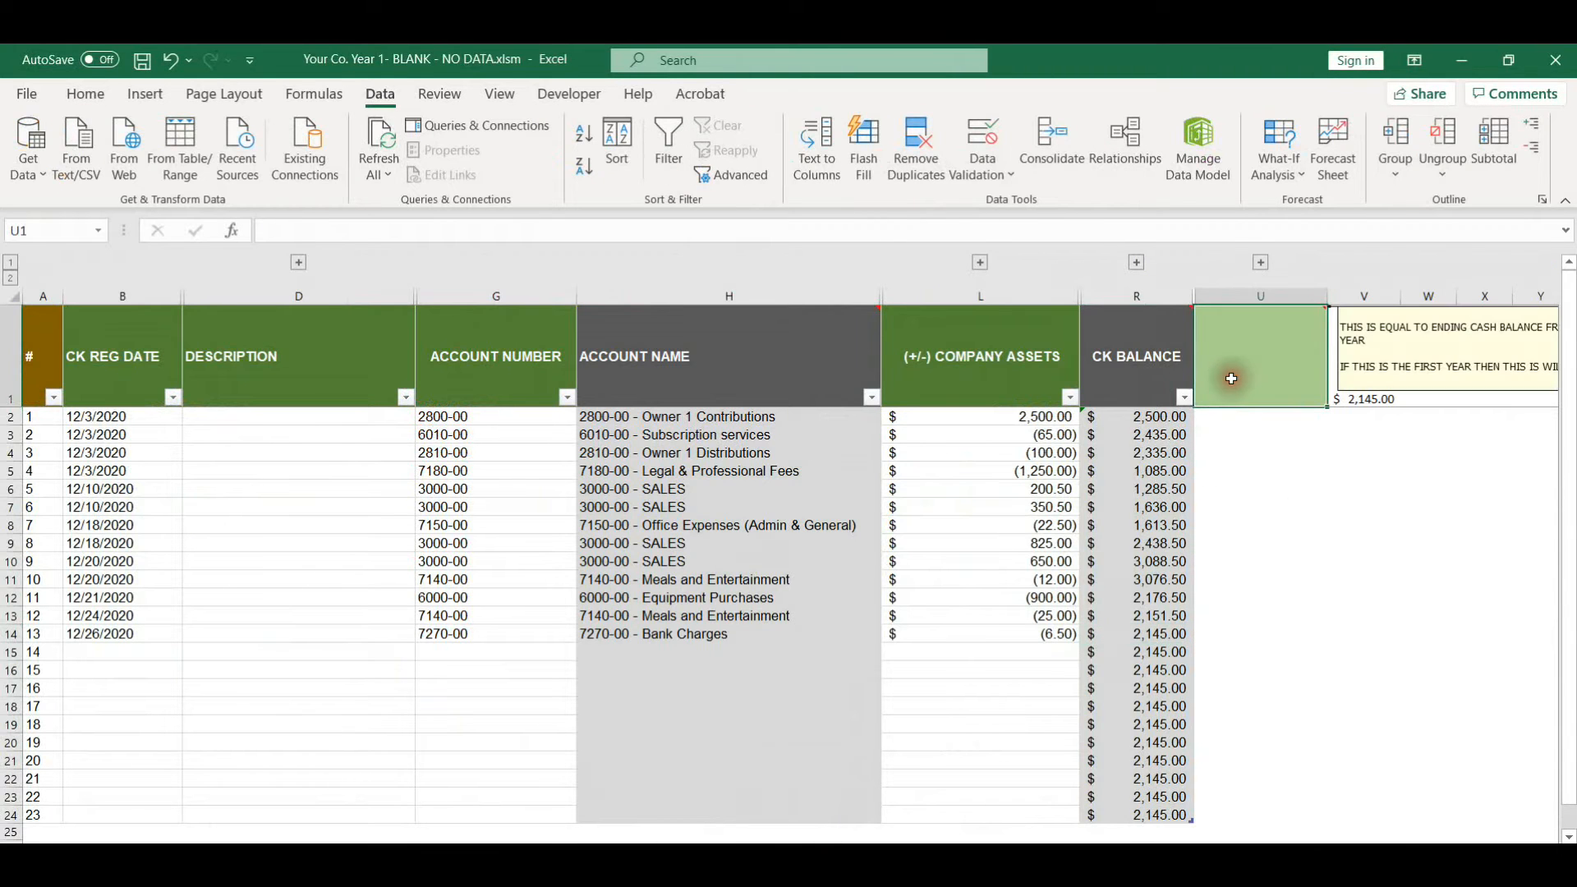
key("ctrl+v")
left_click(1363, 395)
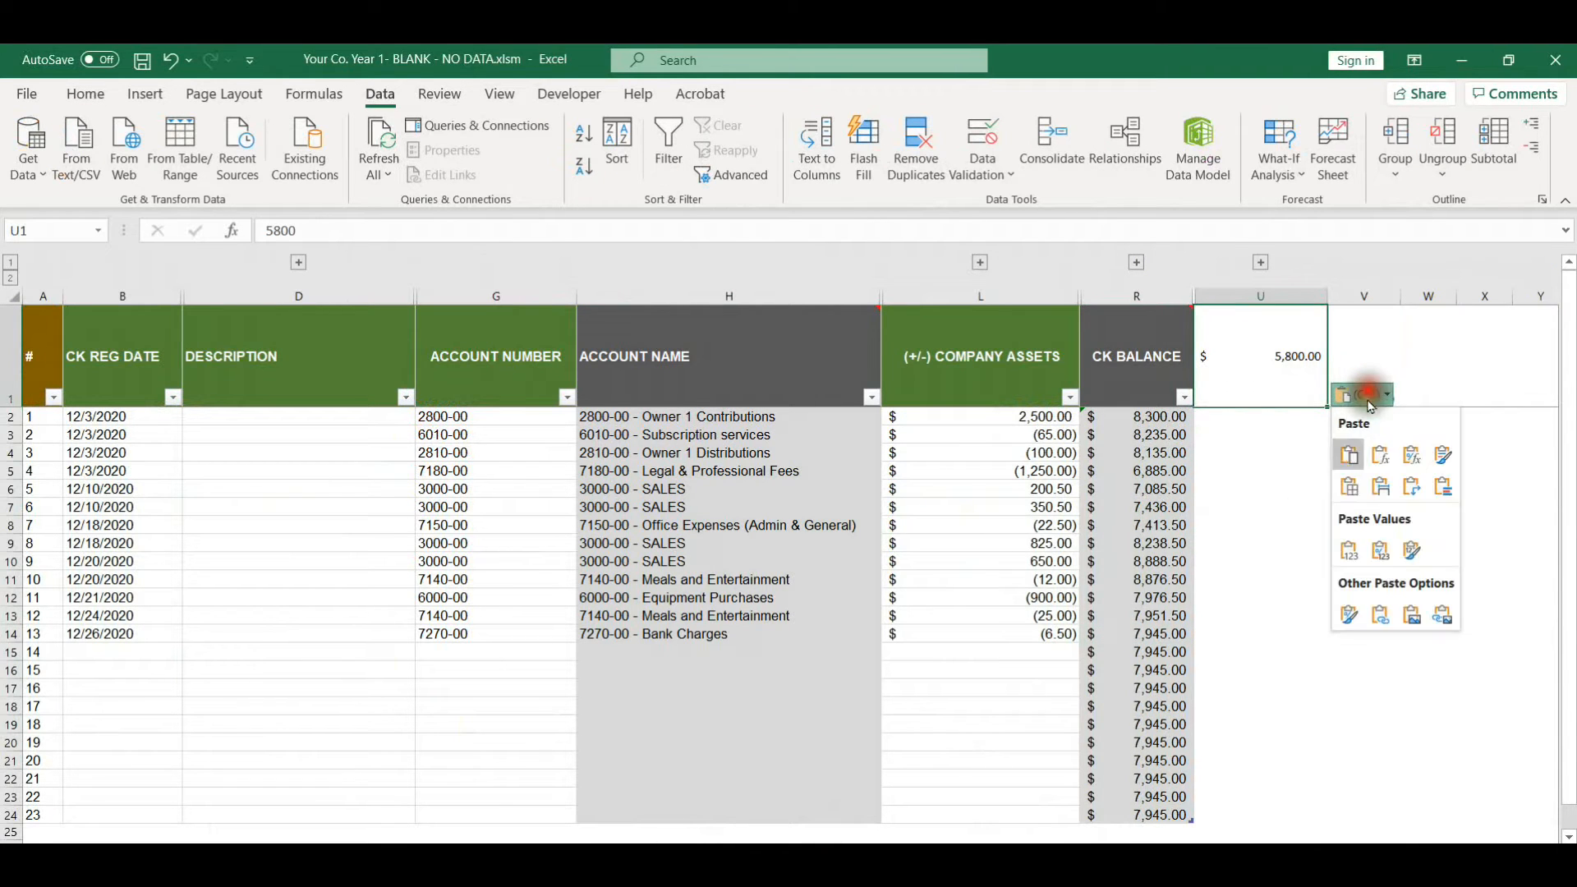
left_click(1351, 549)
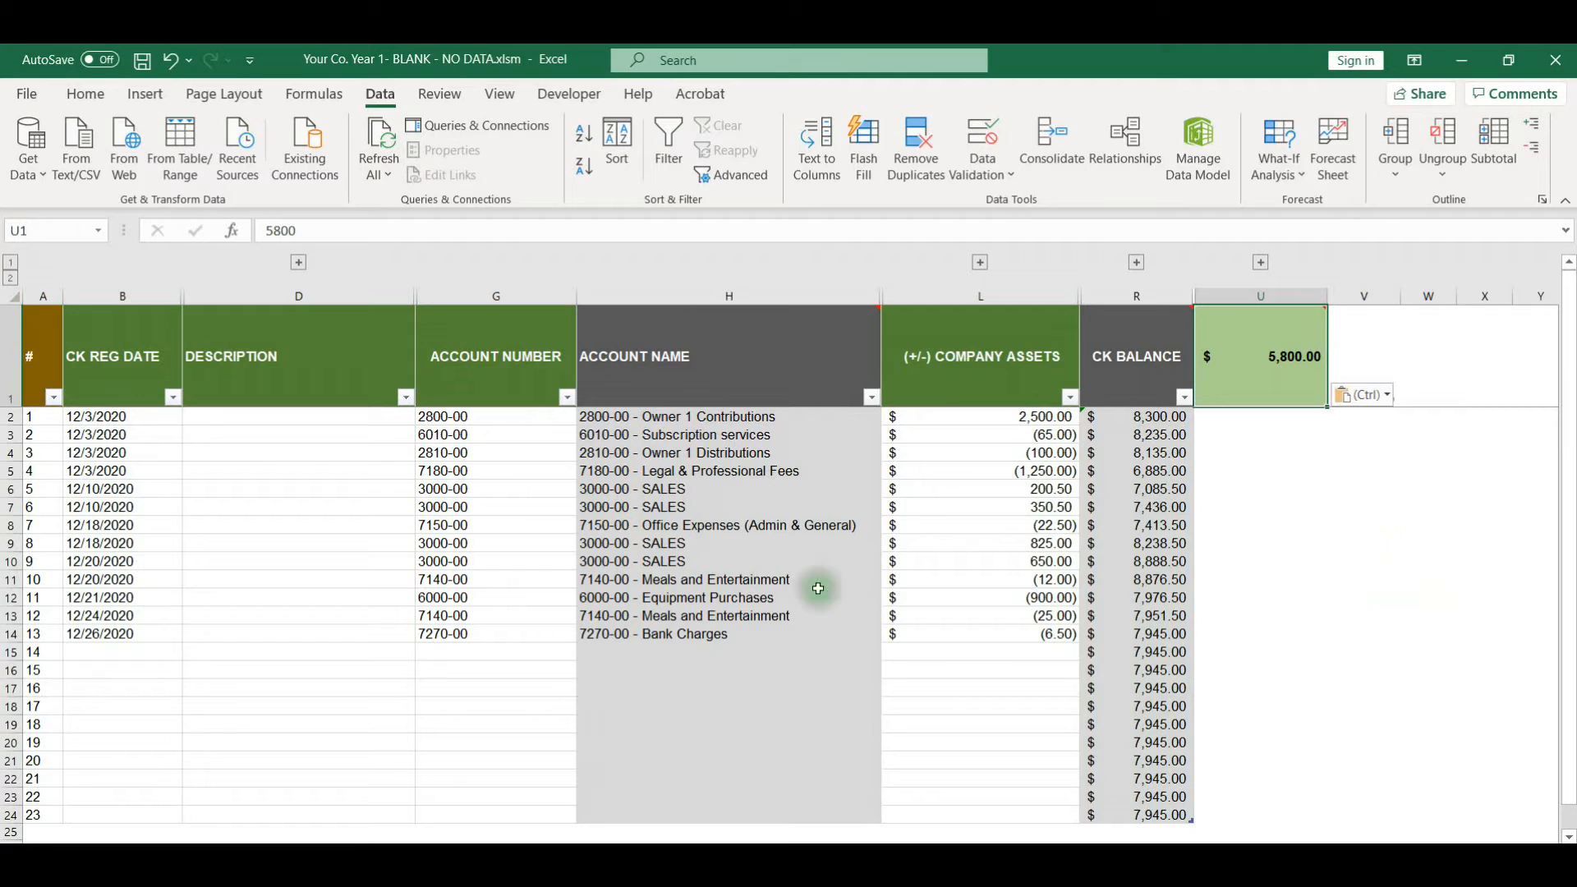
Compare the CK BALANCE in R14 with the Ending Balance in UBOOKKEEP STATEMENT.pdf in Acrobat, and return to the Your Co. Year 1 workbook.
left_click(1142, 634)
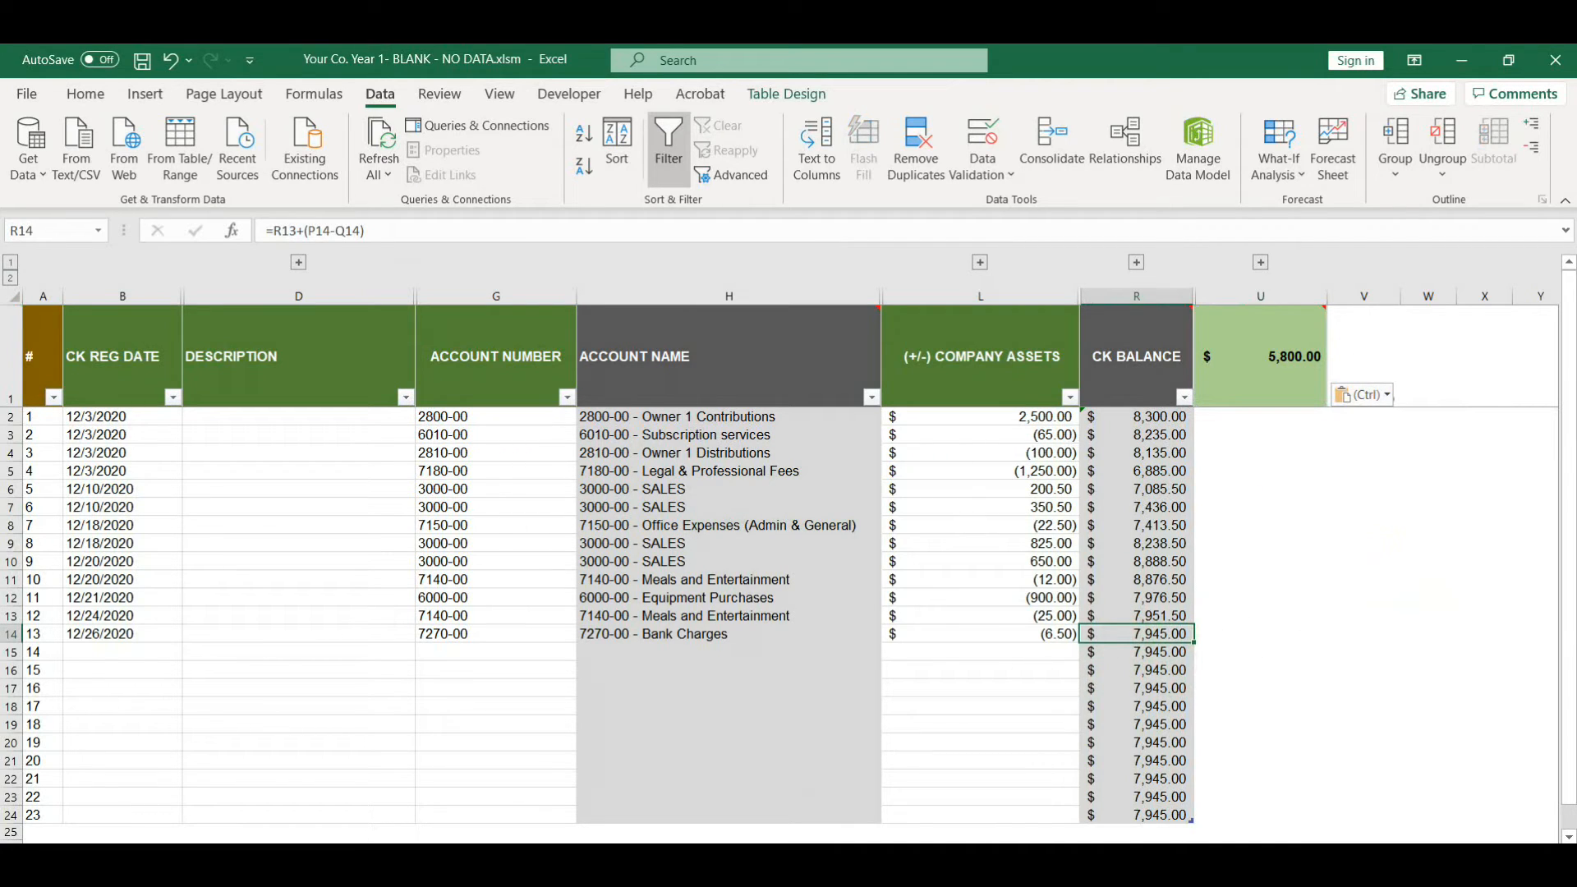
key("alt+Tab")
scroll(1172, 609, "down", 1)
left_click_drag(1033, 607, 1147, 615)
left_click(1058, 610)
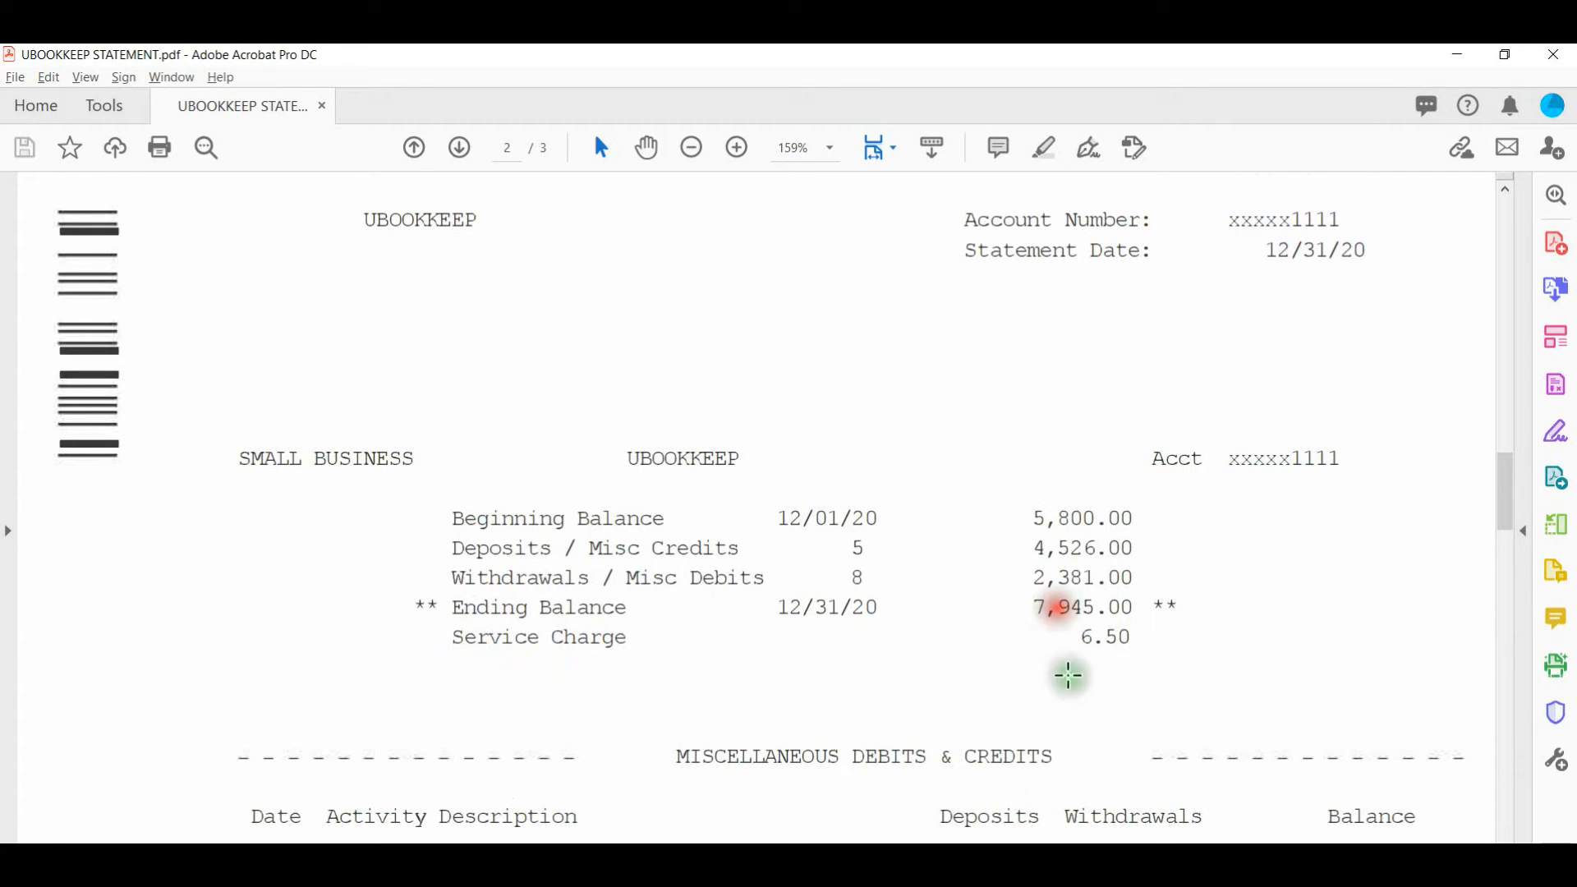
left_click(890, 858)
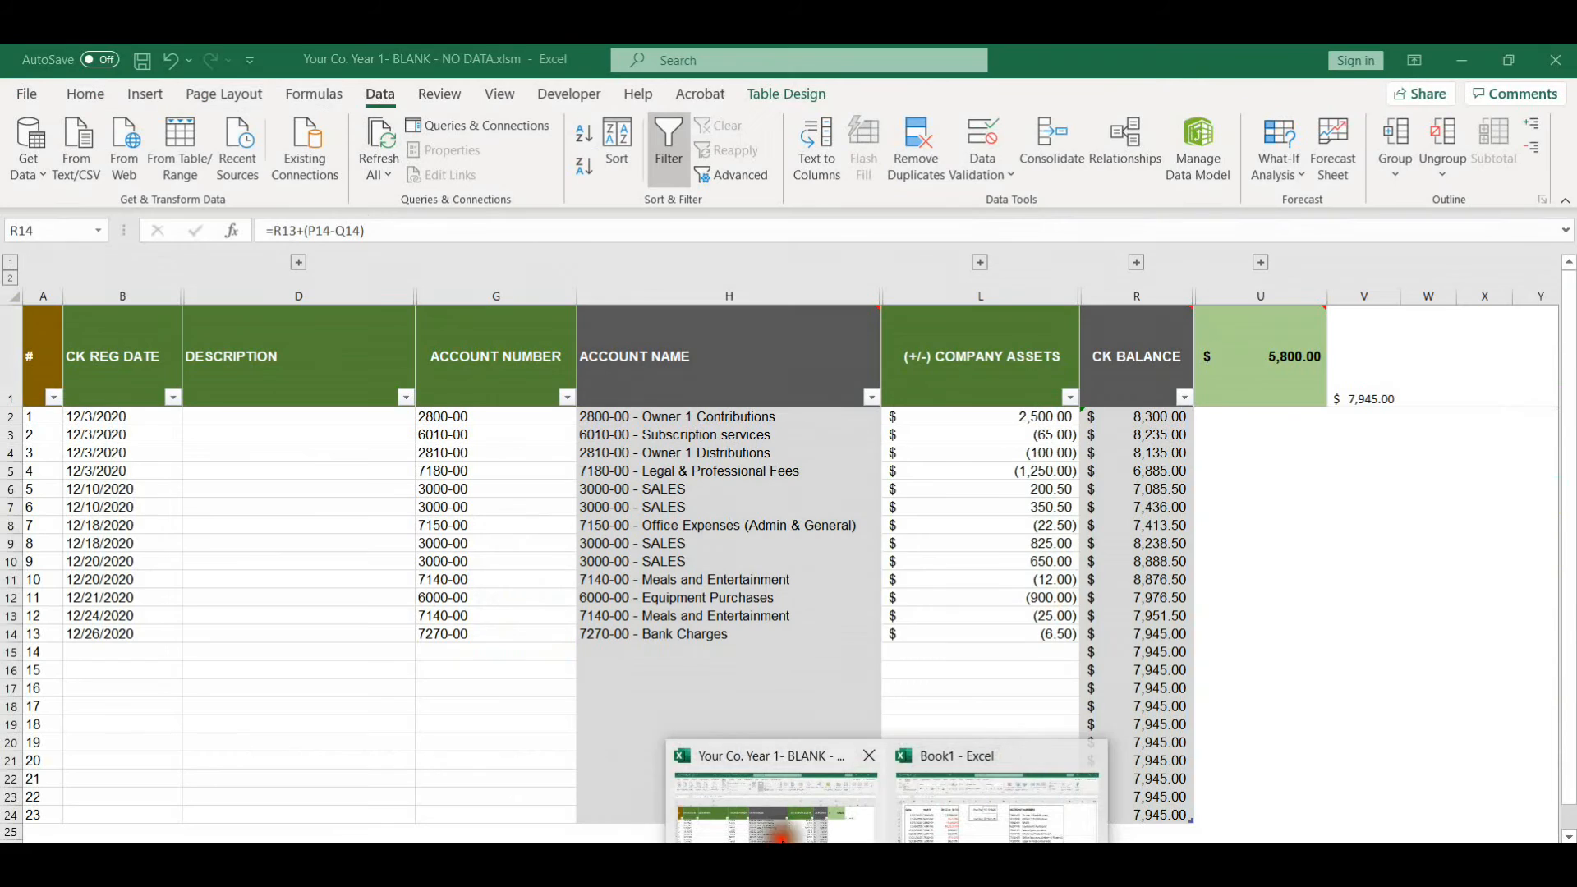
left_click(782, 834)
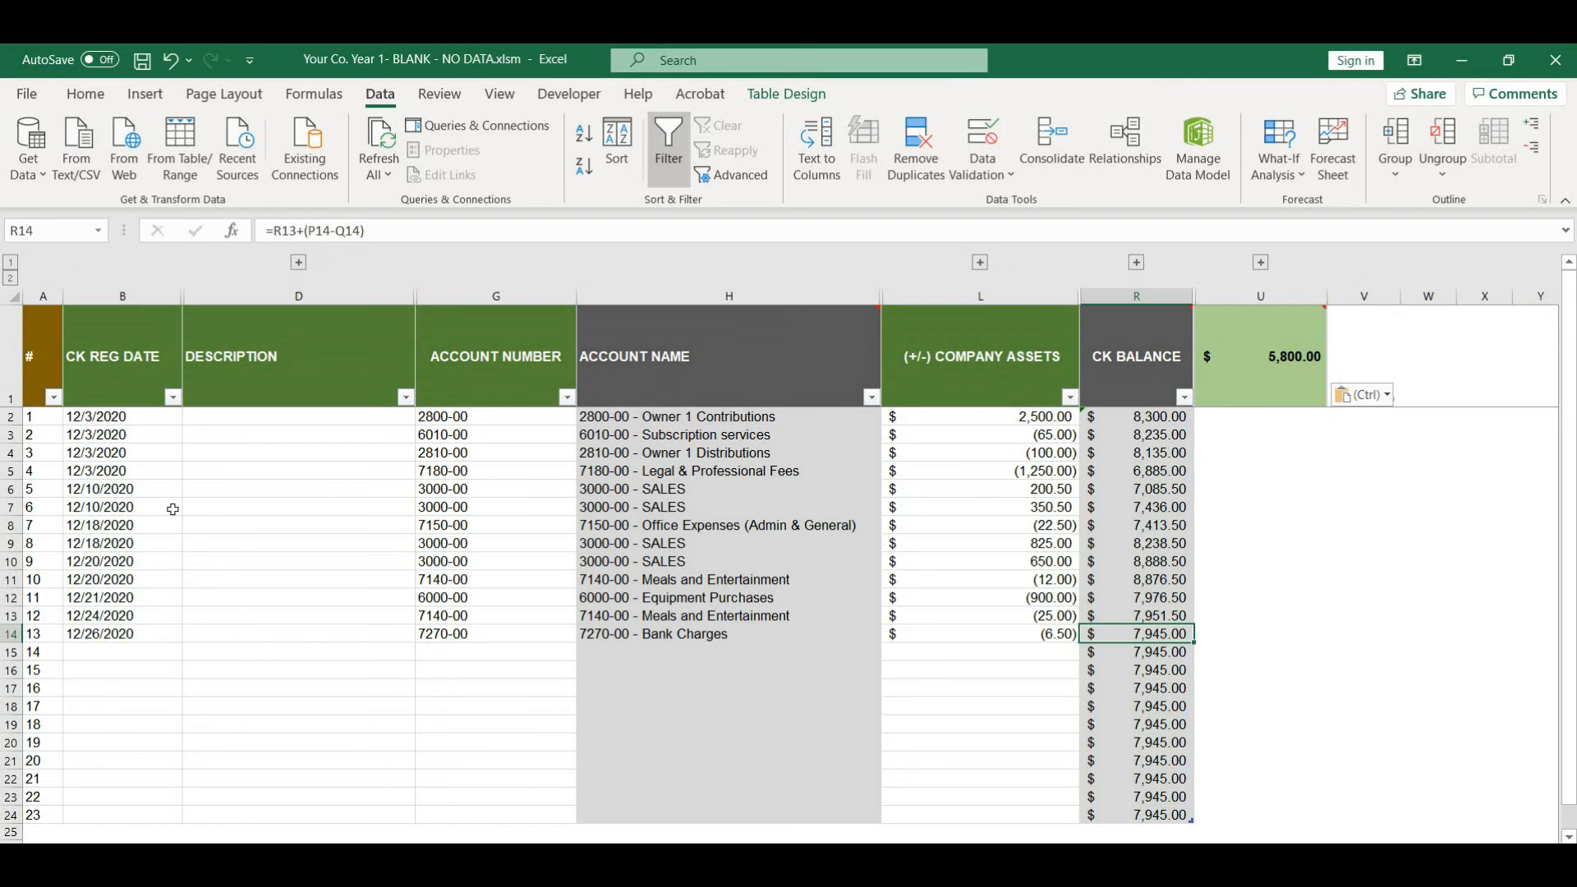
Review the amounts and account numbers of the two 12/10/2020 sales entries in rows 7 and 8 of Book1.
left_click(889, 865)
left_click(959, 829)
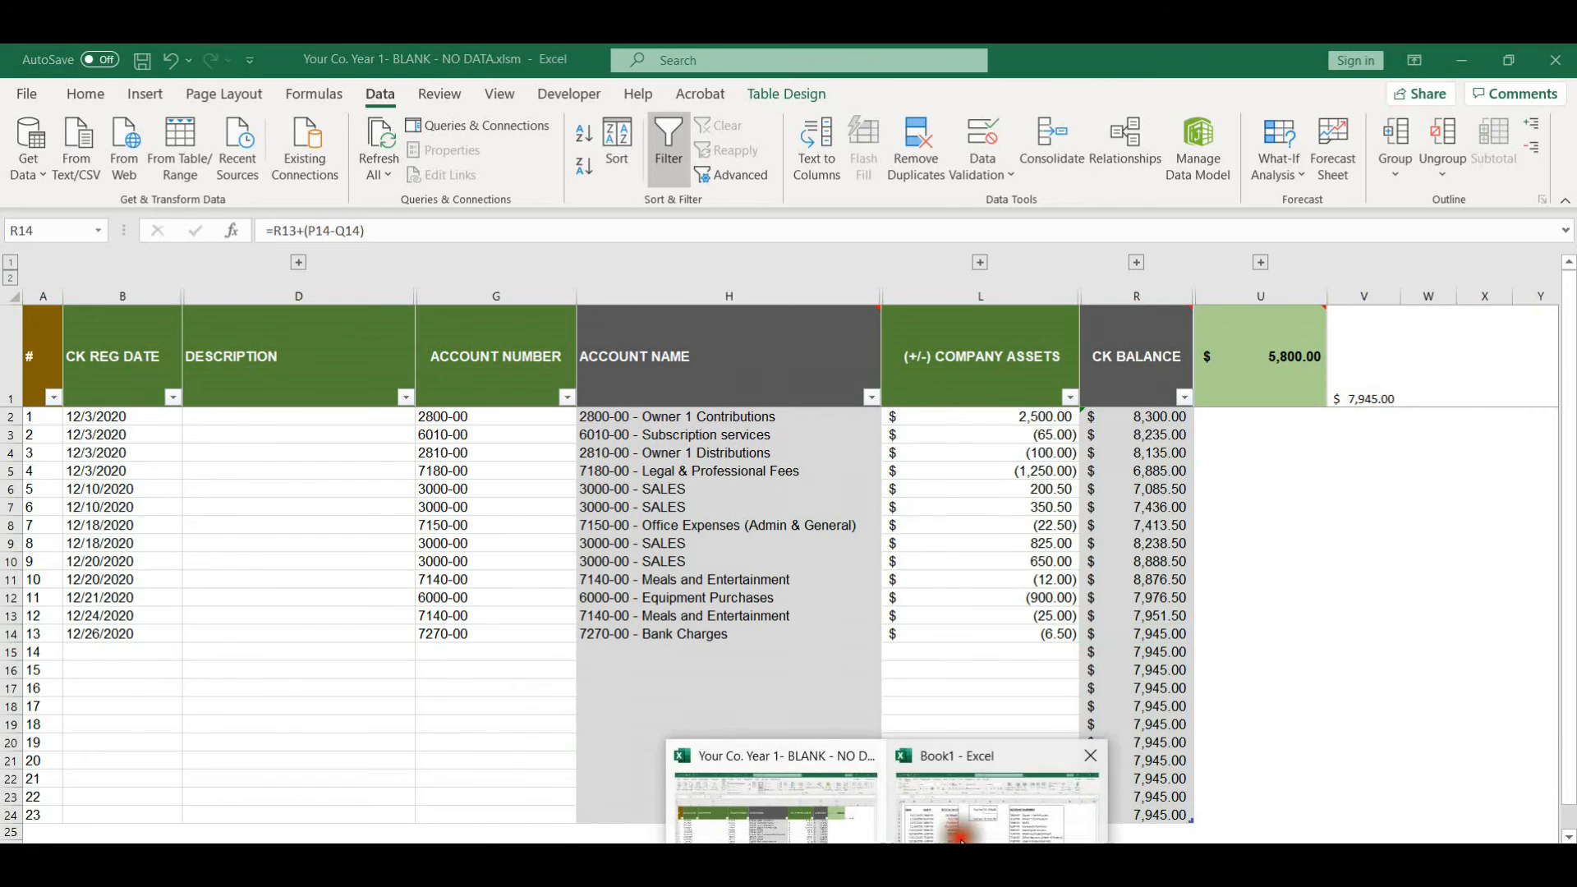
left_click_drag(436, 492, 432, 516)
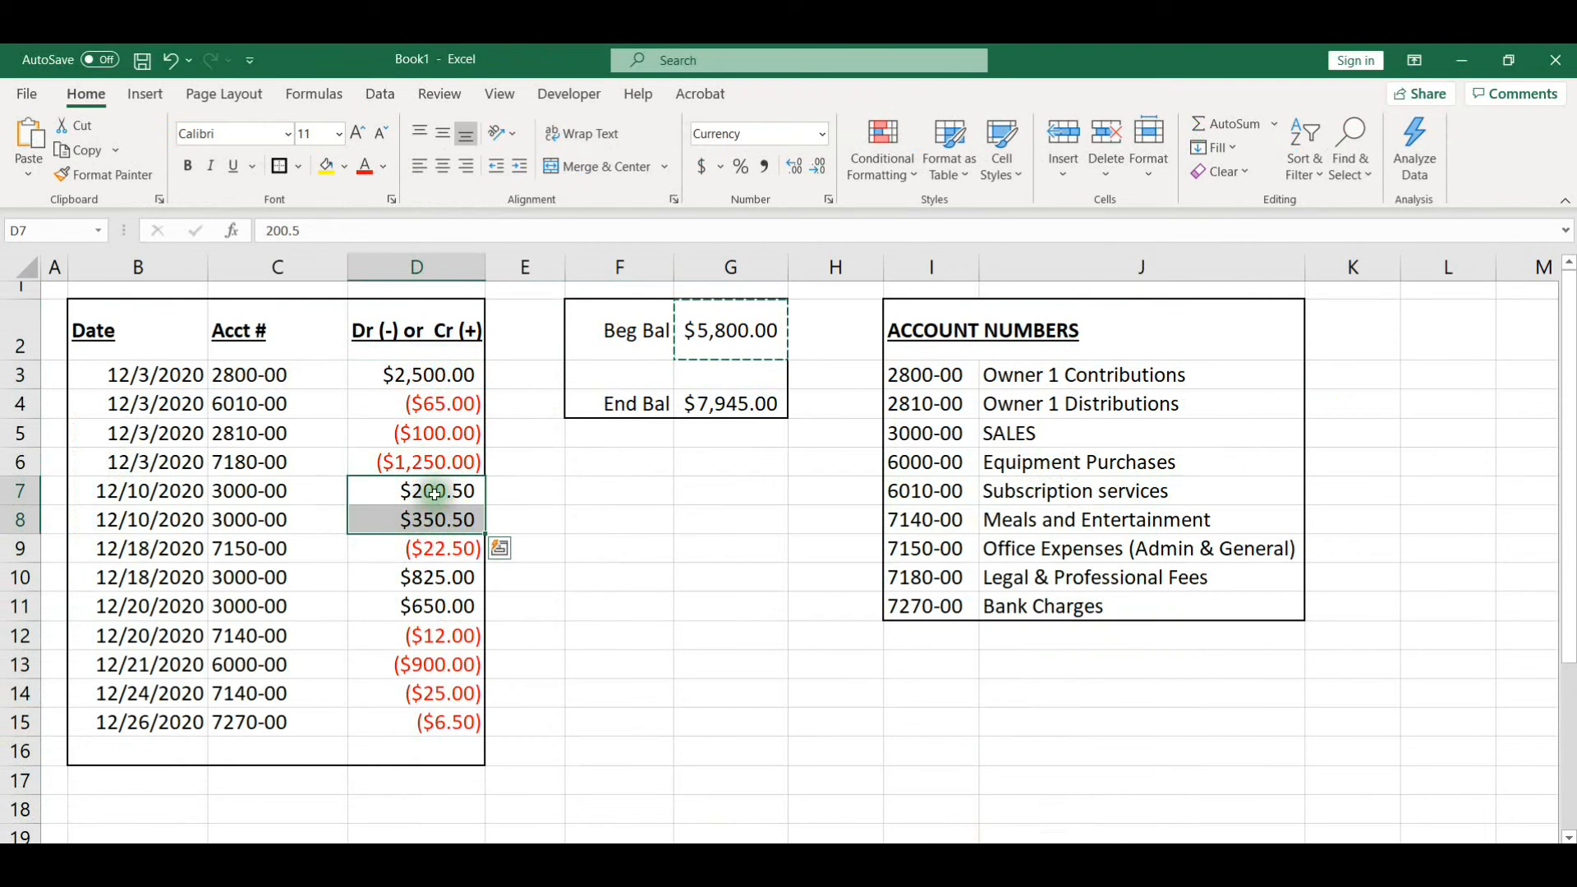
mouse_move(379, 490)
left_mouse_down()
mouse_move(389, 528)
mouse_move(382, 491)
left_mouse_up()
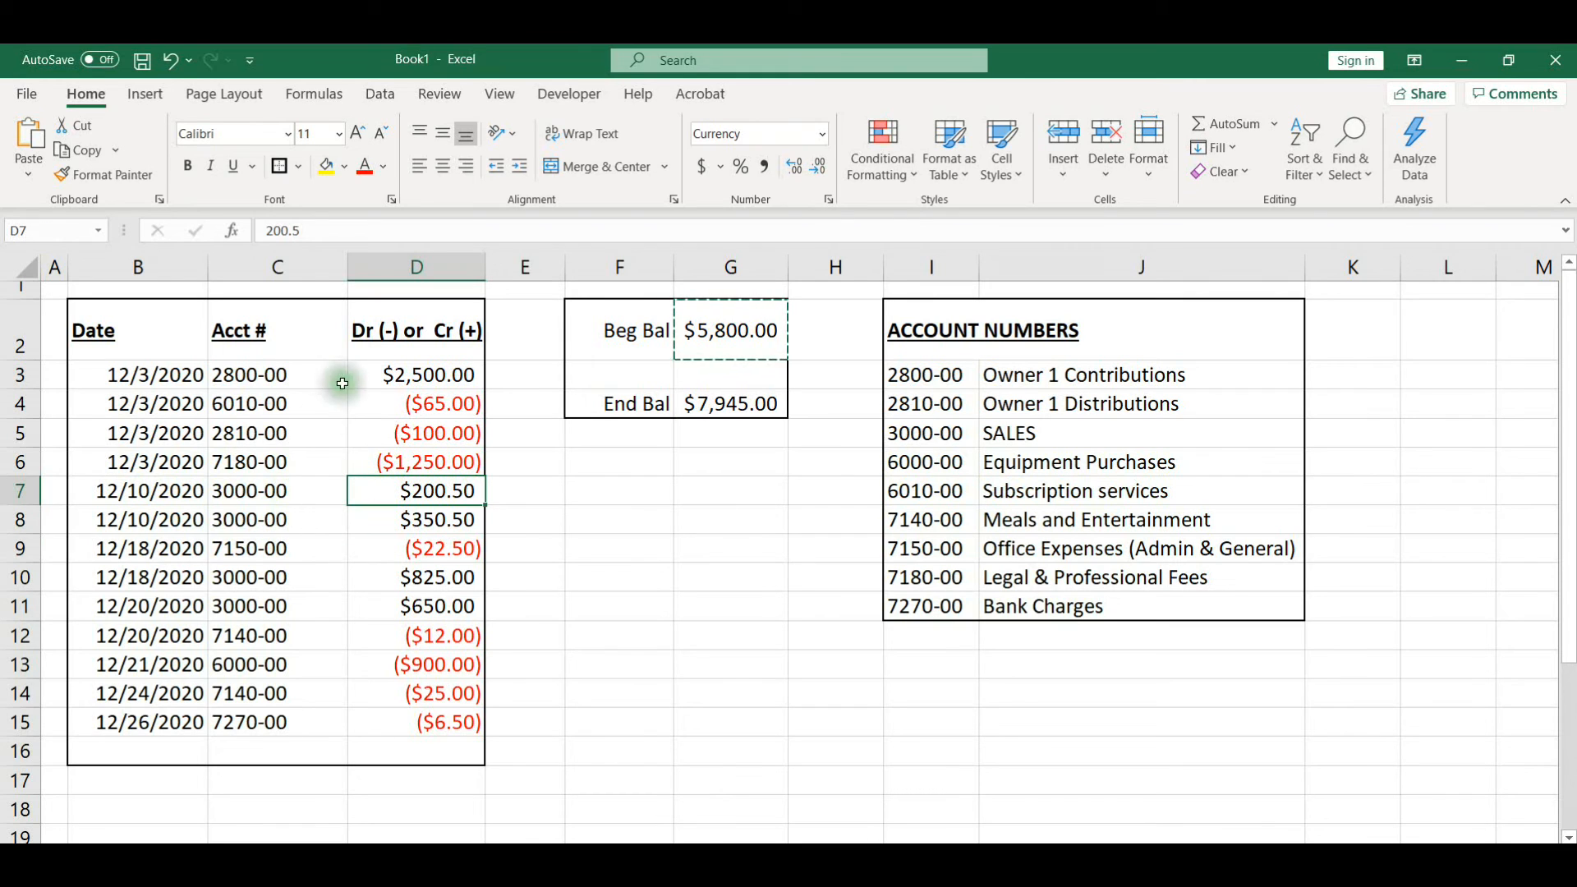
left_click(250, 490)
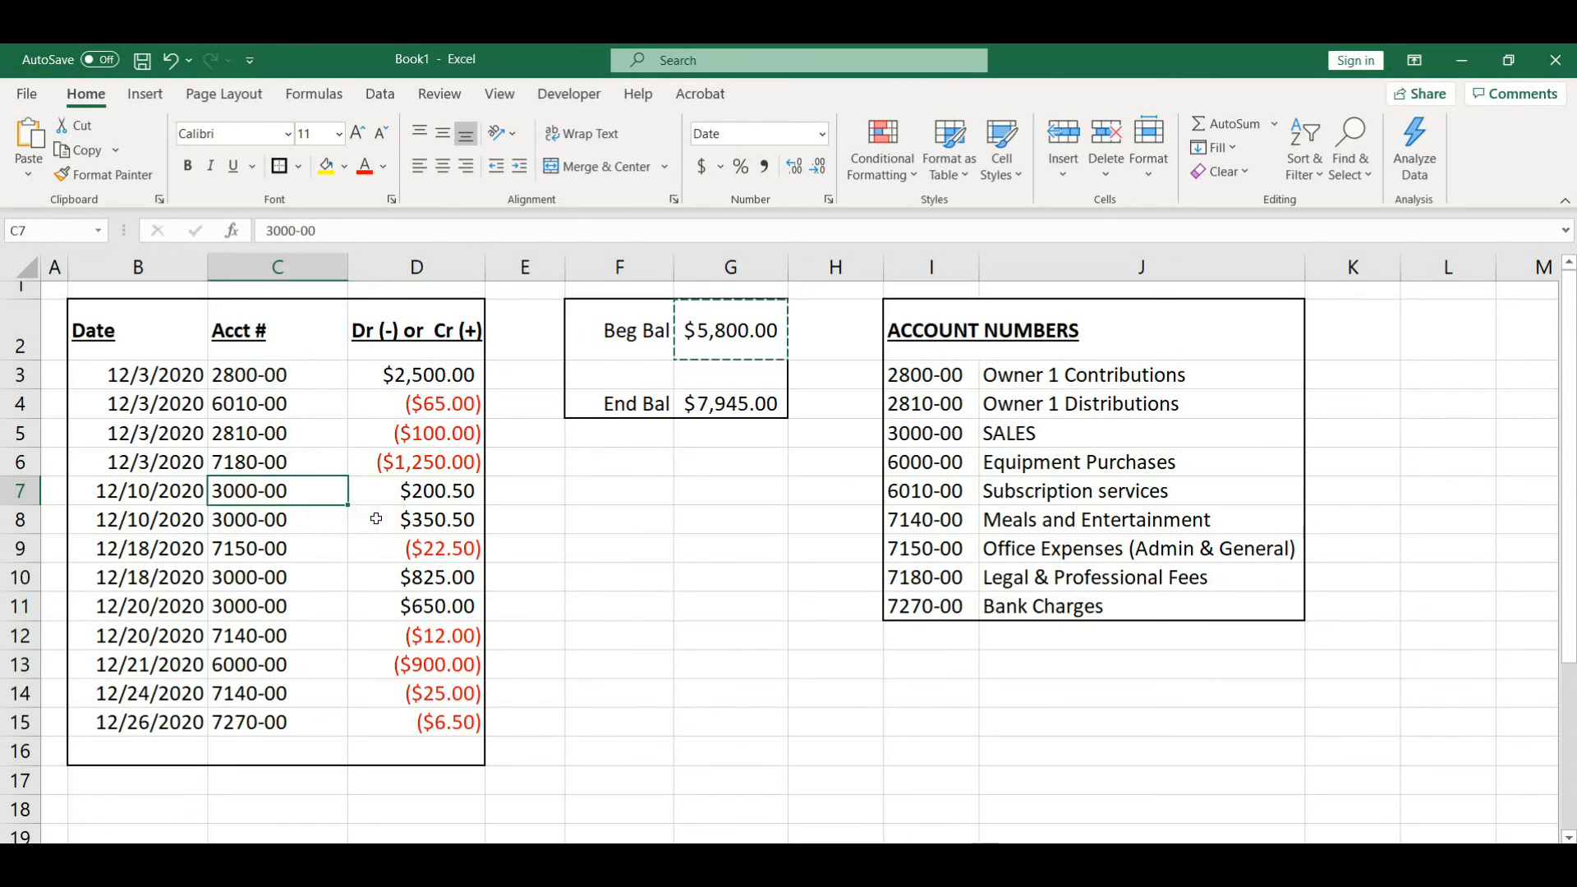
left_click(411, 491)
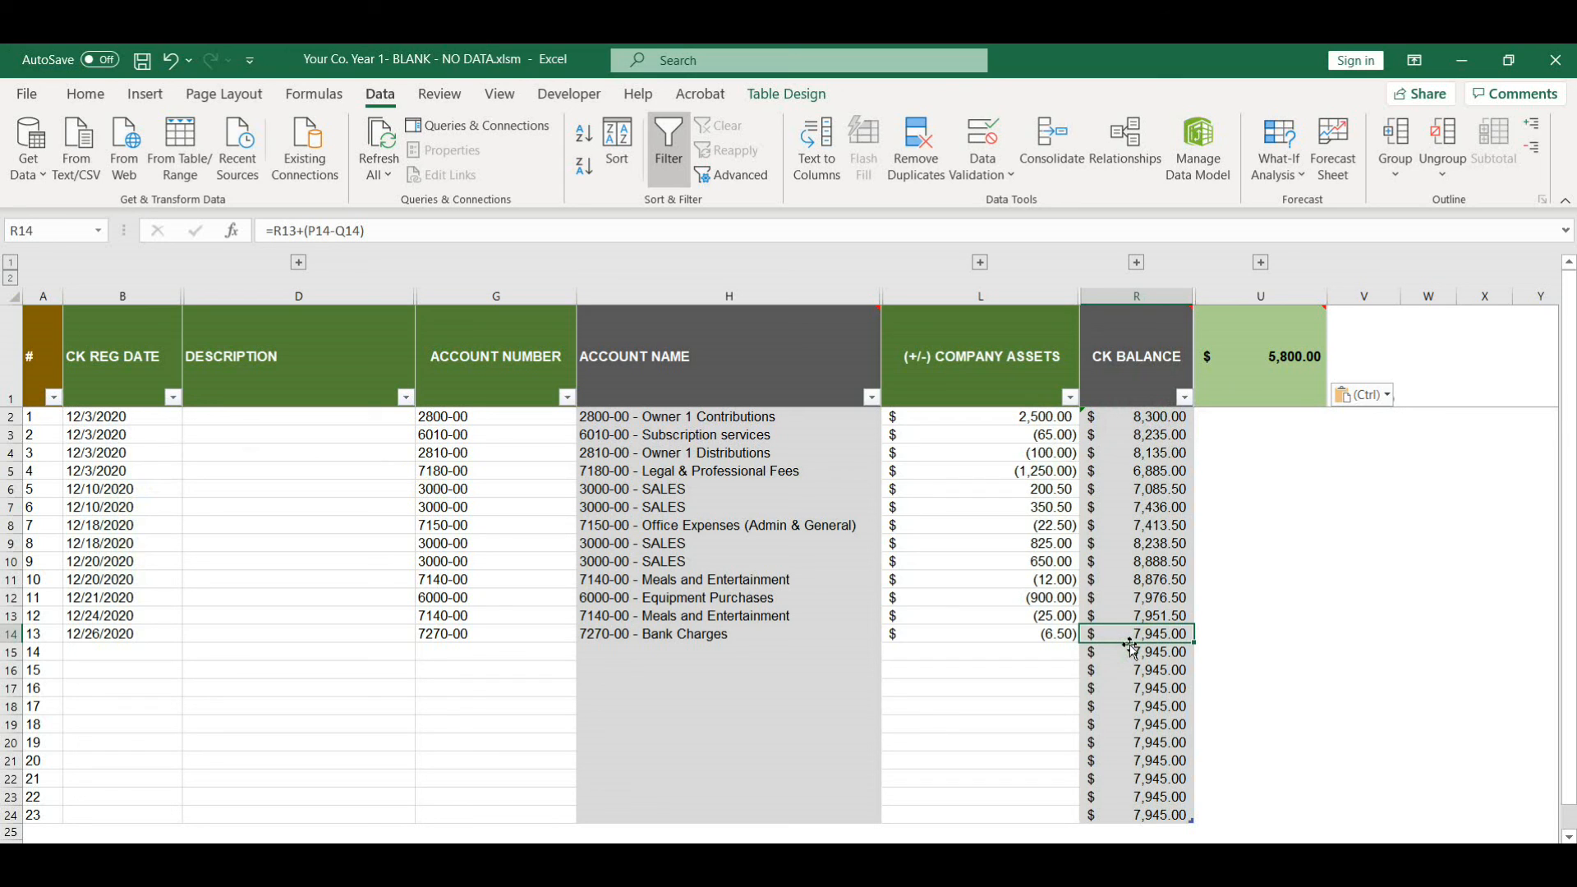
Highlight the account numbers of the two 12/10/2020 sales entries, G6:G7 in the Your Co. Year 1 register, with yellow fill.
left_click(465, 493)
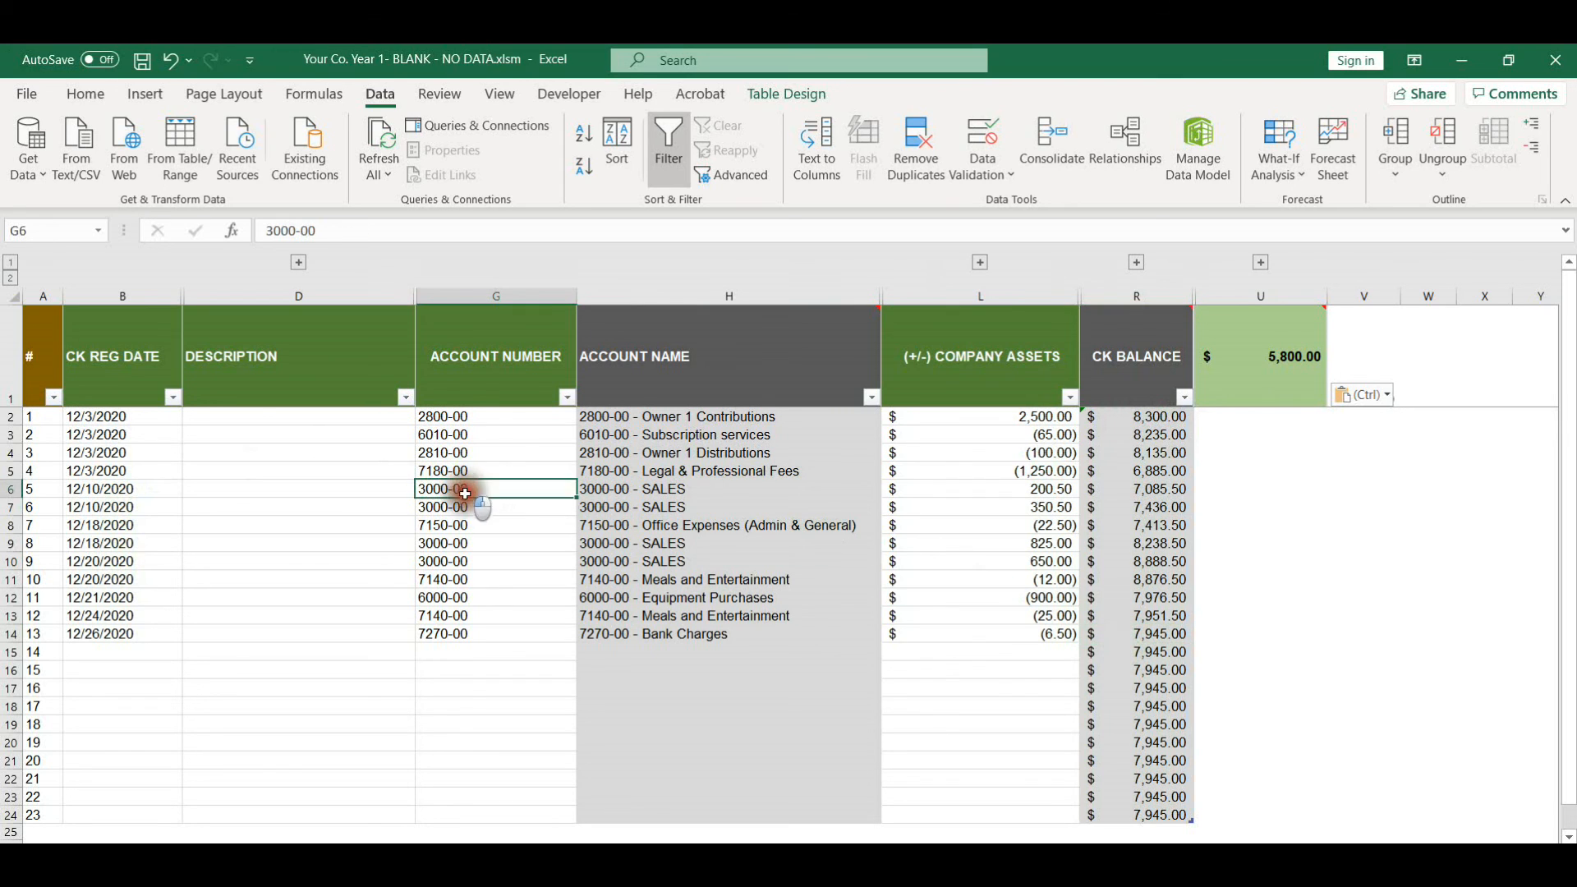
left_click_drag(465, 492, 460, 517)
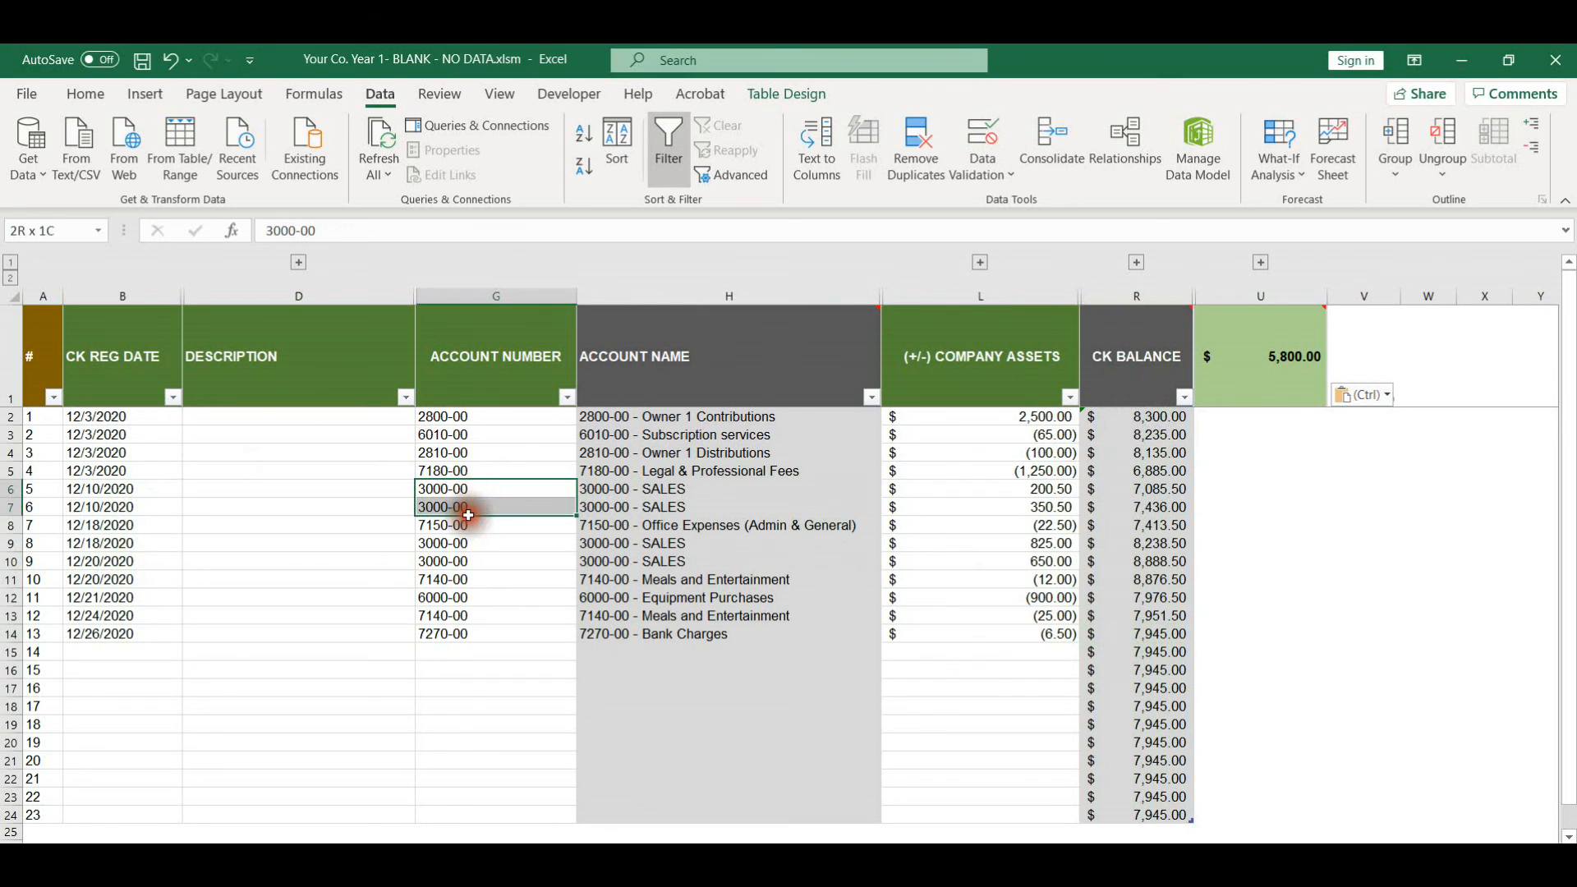
left_click(90, 97)
left_click(326, 167)
left_click(480, 528)
left_click(460, 491)
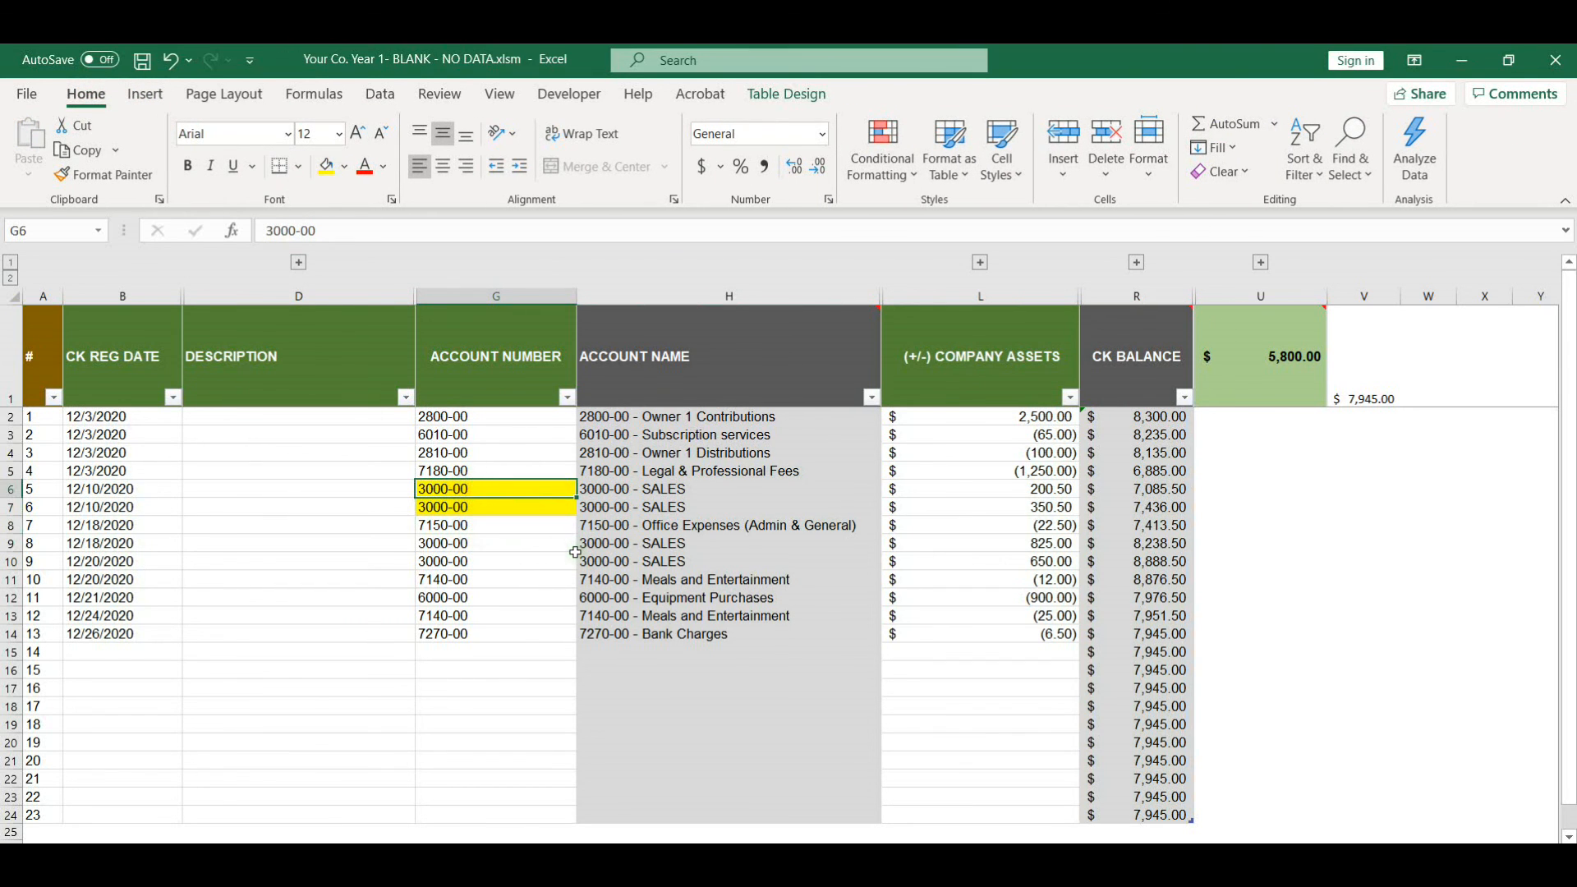